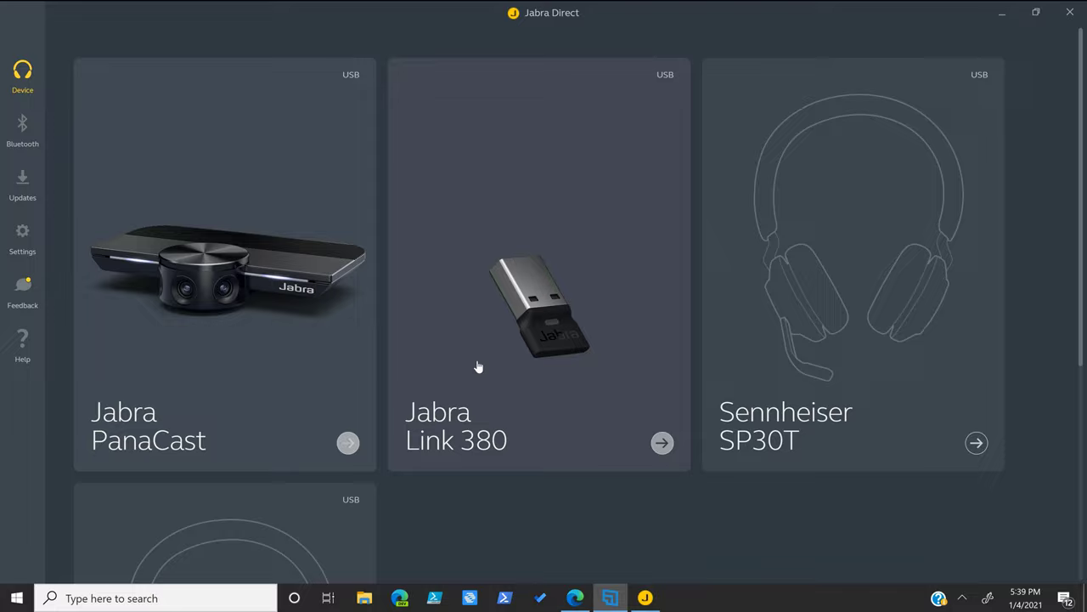
Open the Jabra PanaCast device page and its settings, showing Orientation Normal, Field of View 180, Video Mode Carve
{"action": "scroll", "coordinate": [501, 407], "scroll_direction": "down", "scroll_amount": 4}
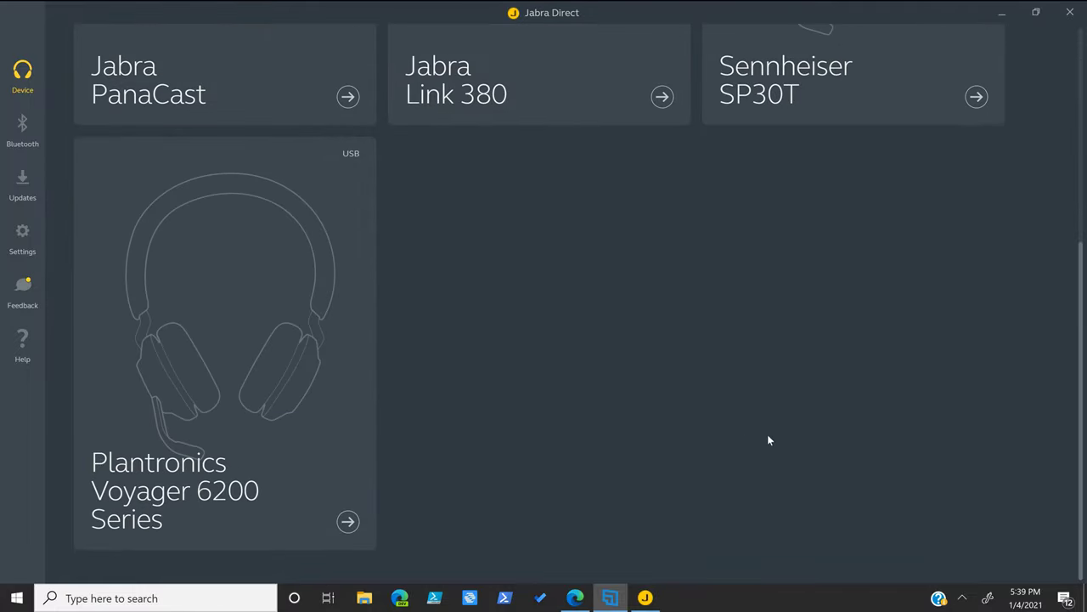
{"action": "scroll", "coordinate": [776, 413], "scroll_direction": "up", "scroll_amount": 3}
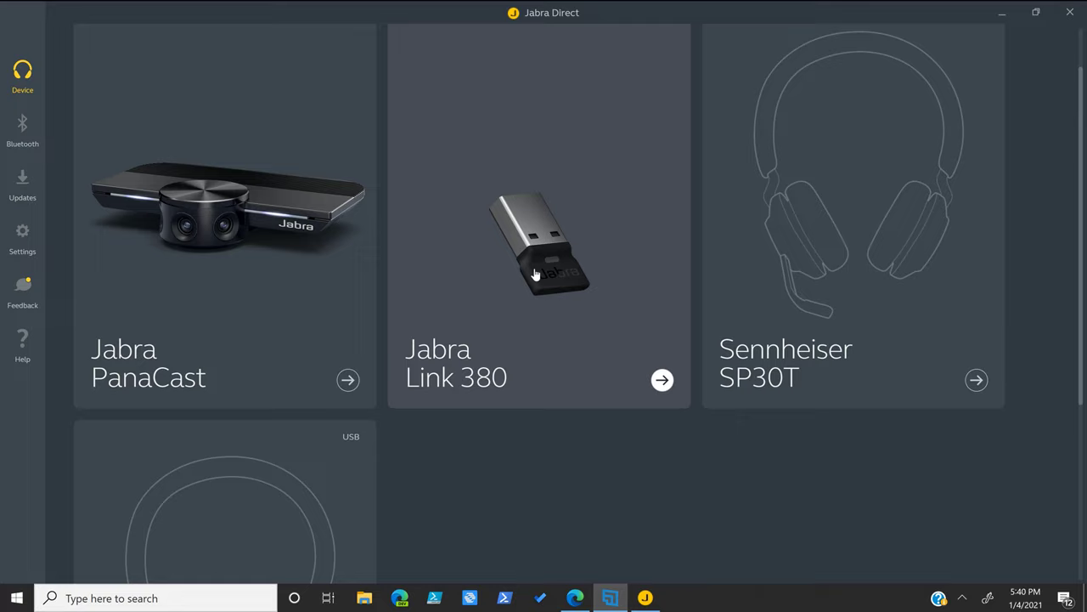
{"action": "left_click", "coordinate": [165, 201]}
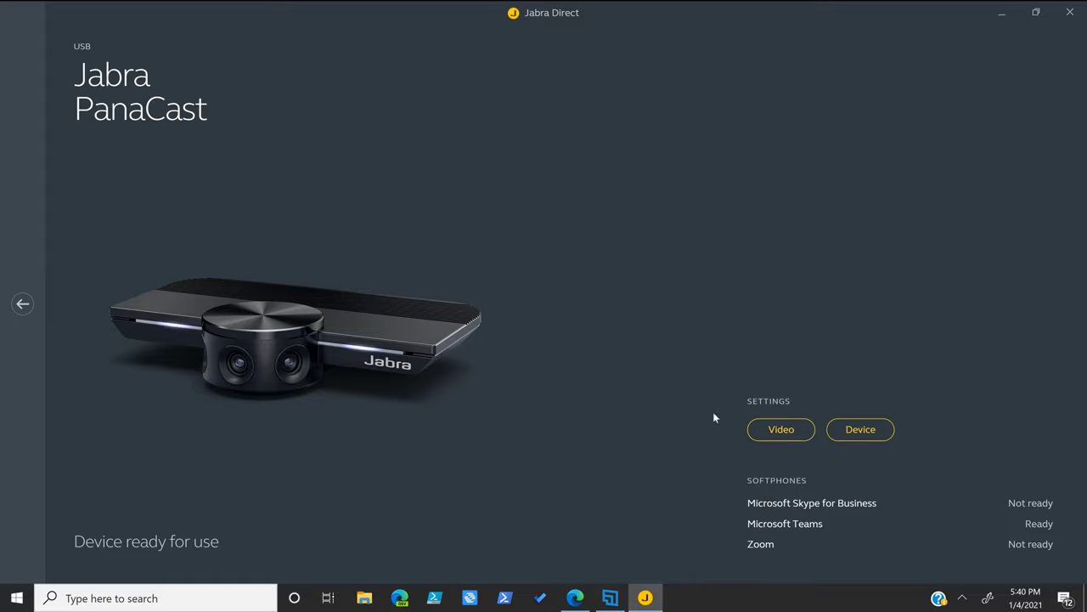
{"action": "left_click", "coordinate": [788, 434]}
Check each camera dropdown, keeping Orientation Normal, Field of View 180, Intelligent Zoom Instant and Video Mode Carve
{"action": "left_click", "coordinate": [860, 433]}
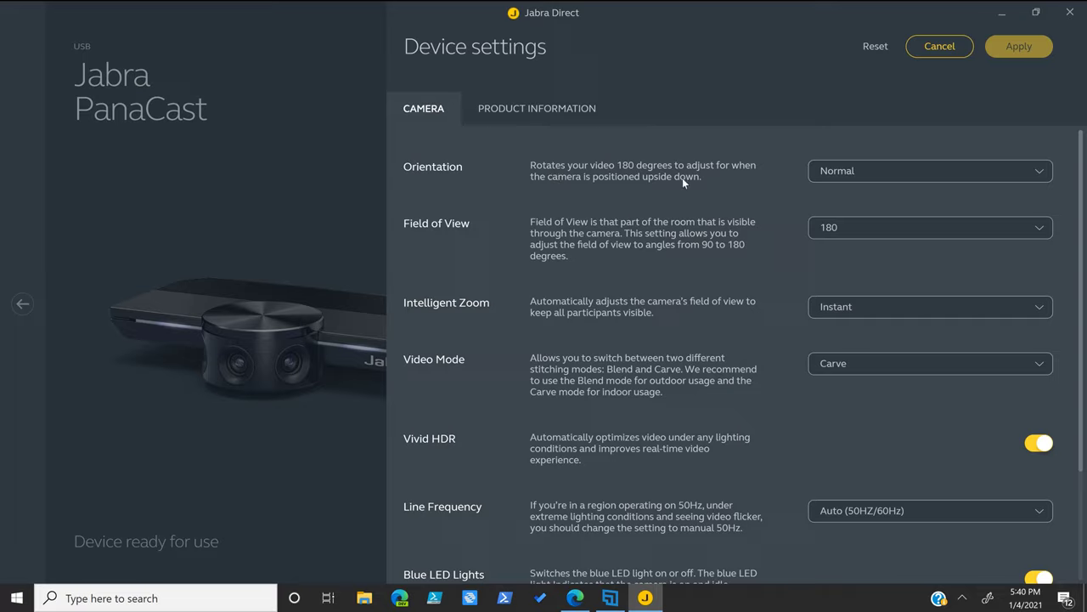
{"action": "left_click", "coordinate": [873, 175]}
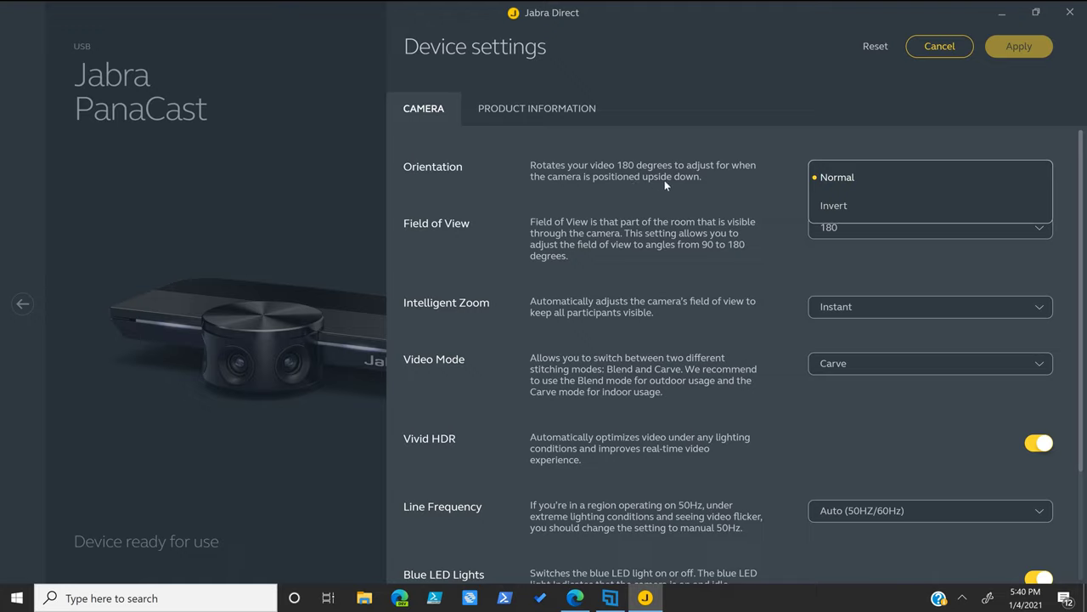
{"action": "left_click", "coordinate": [703, 205]}
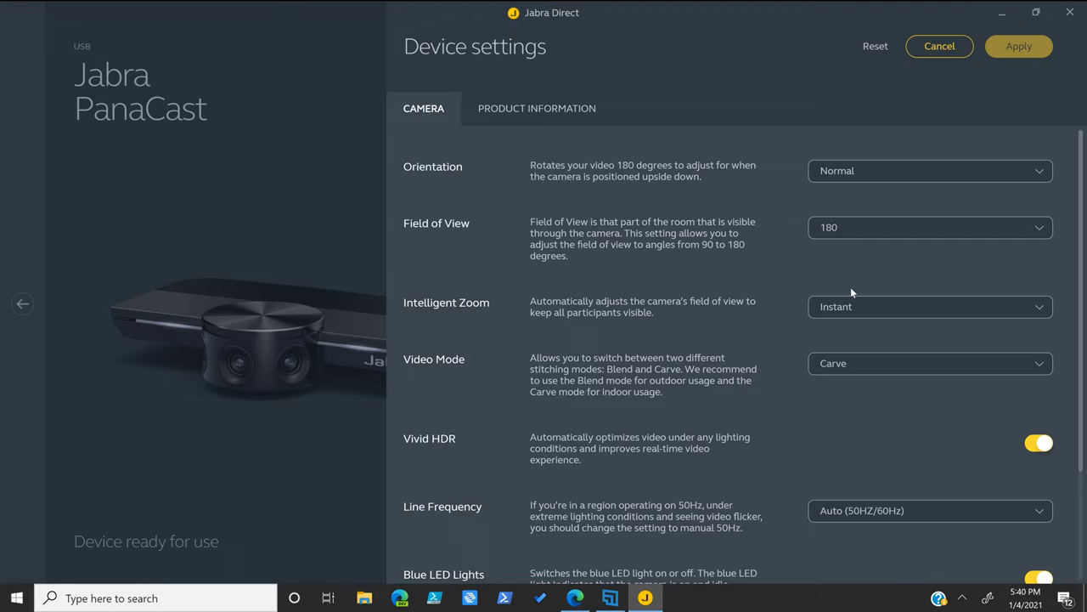
{"action": "left_click", "coordinate": [887, 228]}
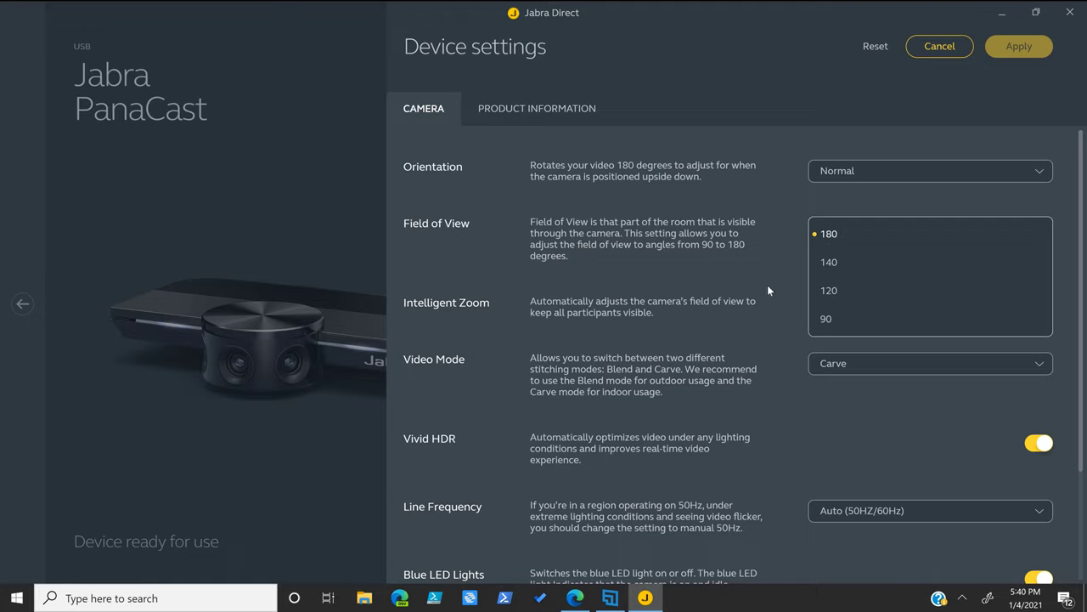
{"action": "left_click", "coordinate": [736, 269]}
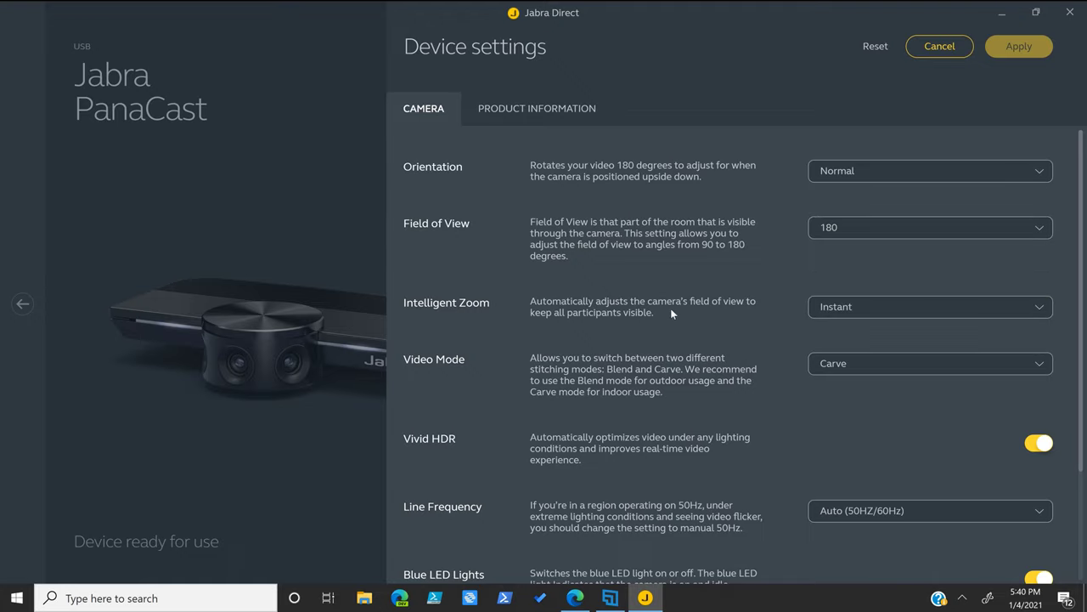
{"action": "left_click", "coordinate": [915, 317]}
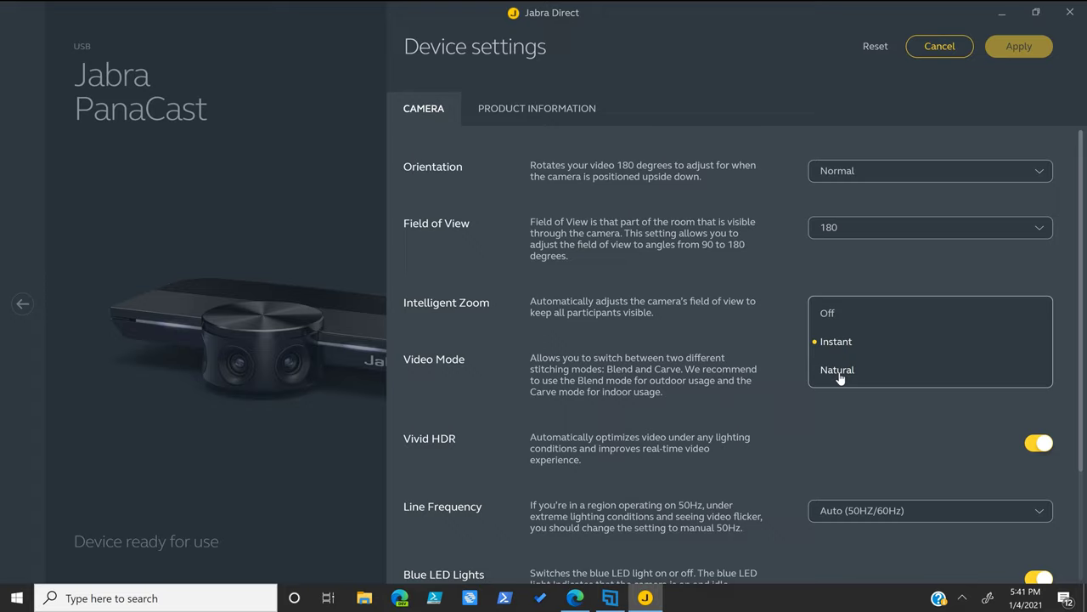
{"action": "left_click", "coordinate": [748, 321]}
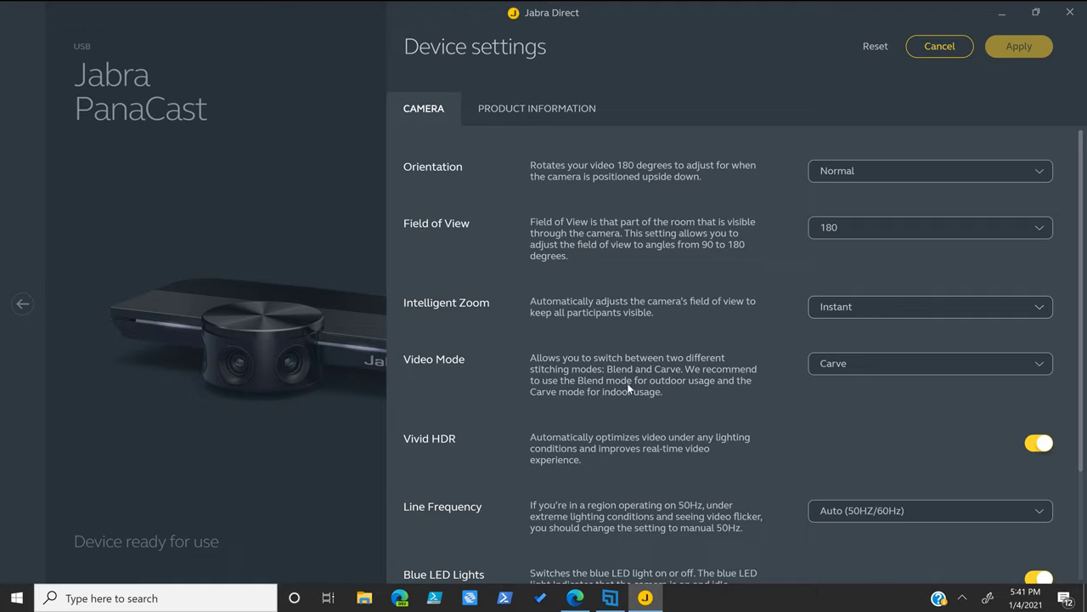
{"action": "left_click", "coordinate": [883, 367]}
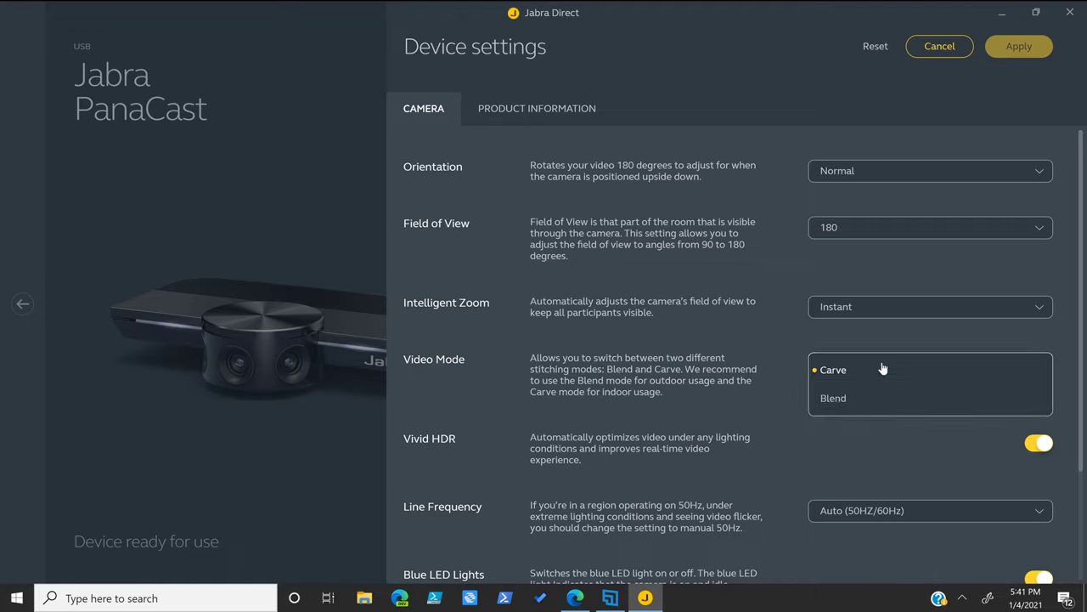
{"action": "left_click", "coordinate": [837, 327]}
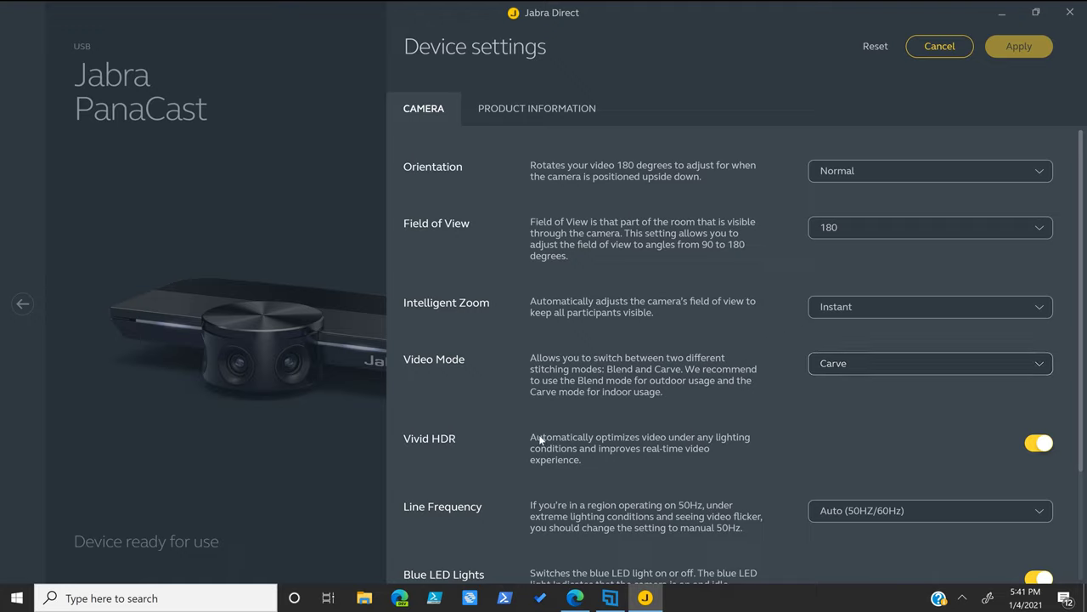
Scroll through the Camera tab and show the PanaCast's product information
{"action": "scroll", "coordinate": [782, 447], "scroll_direction": "down", "scroll_amount": 1}
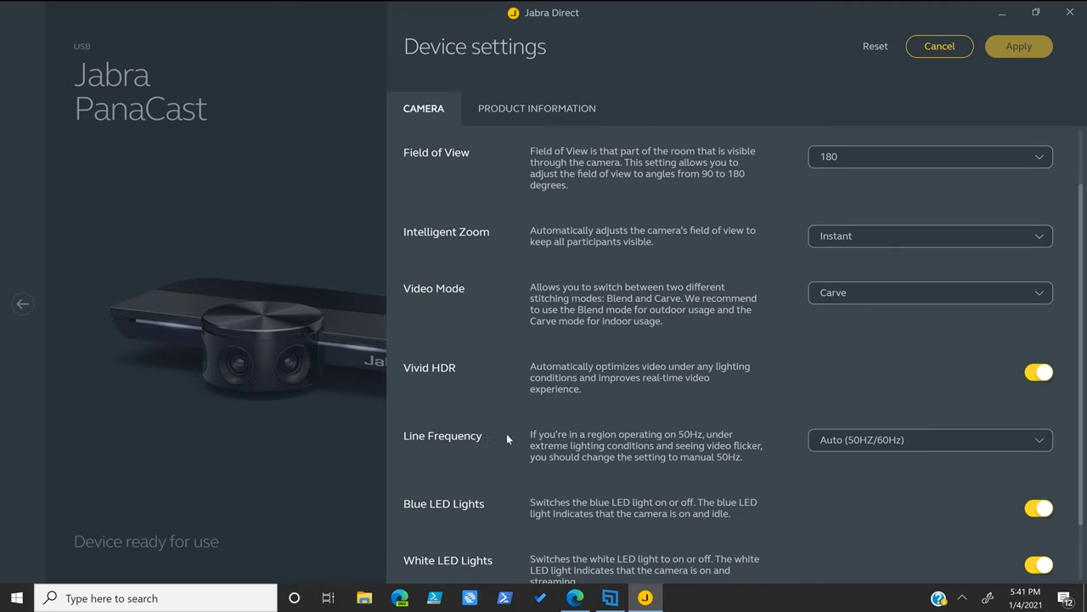
{"action": "scroll", "coordinate": [731, 457], "scroll_direction": "down", "scroll_amount": 1}
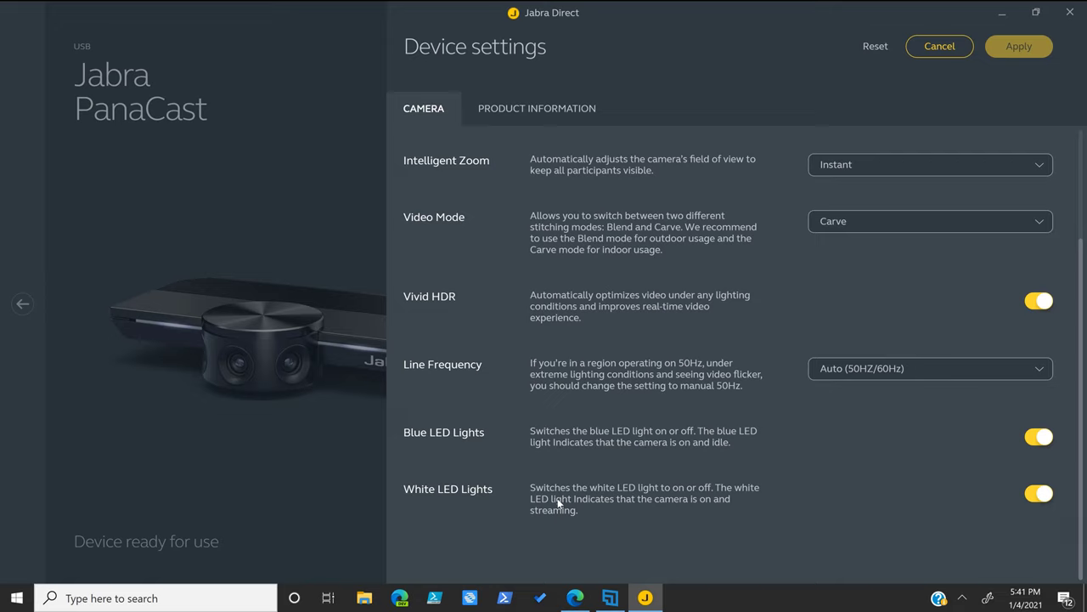
{"action": "scroll", "coordinate": [847, 478], "scroll_direction": "up", "scroll_amount": 2}
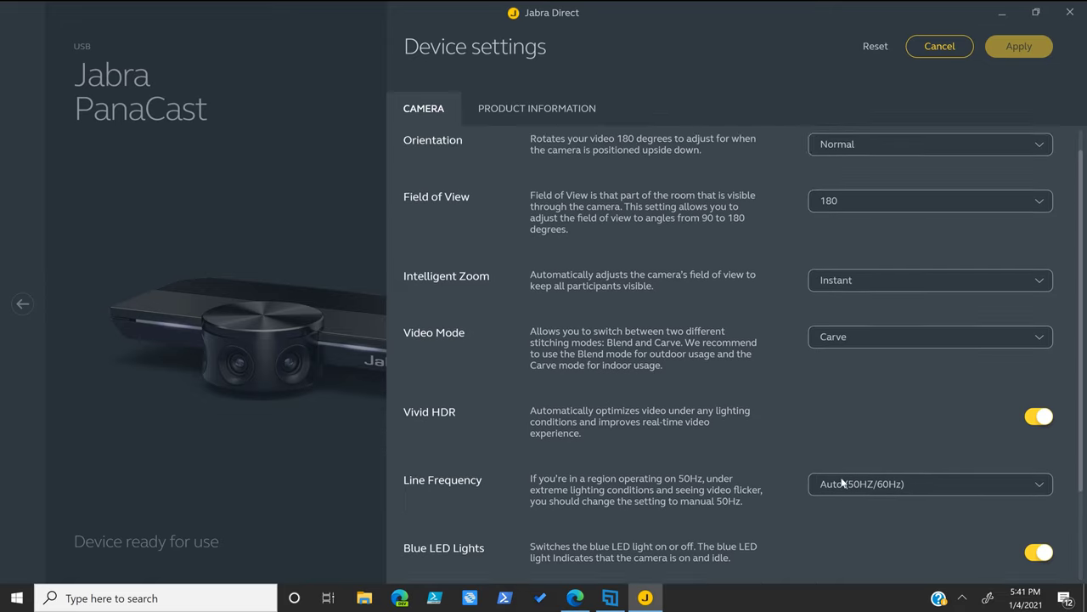
{"action": "left_click", "coordinate": [550, 110]}
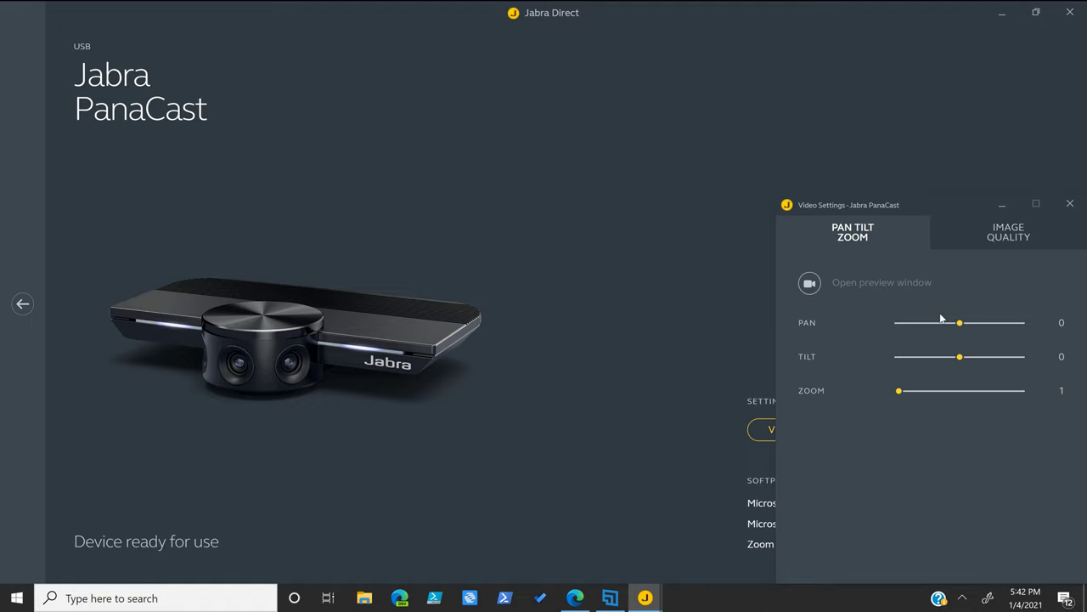
{"action": "left_click", "coordinate": [1010, 238]}
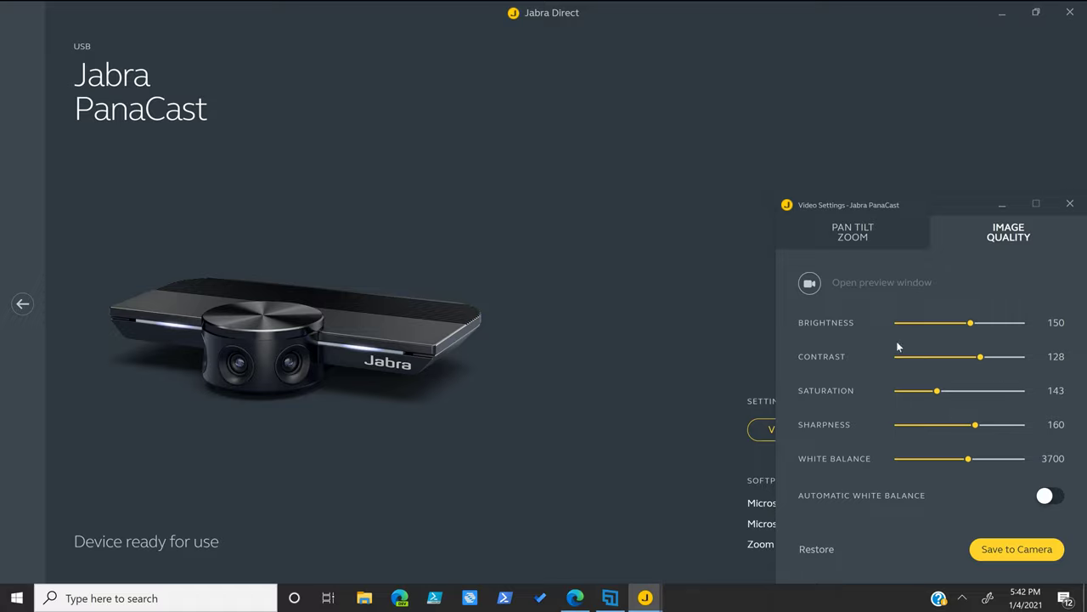
{"action": "left_click", "coordinate": [842, 242]}
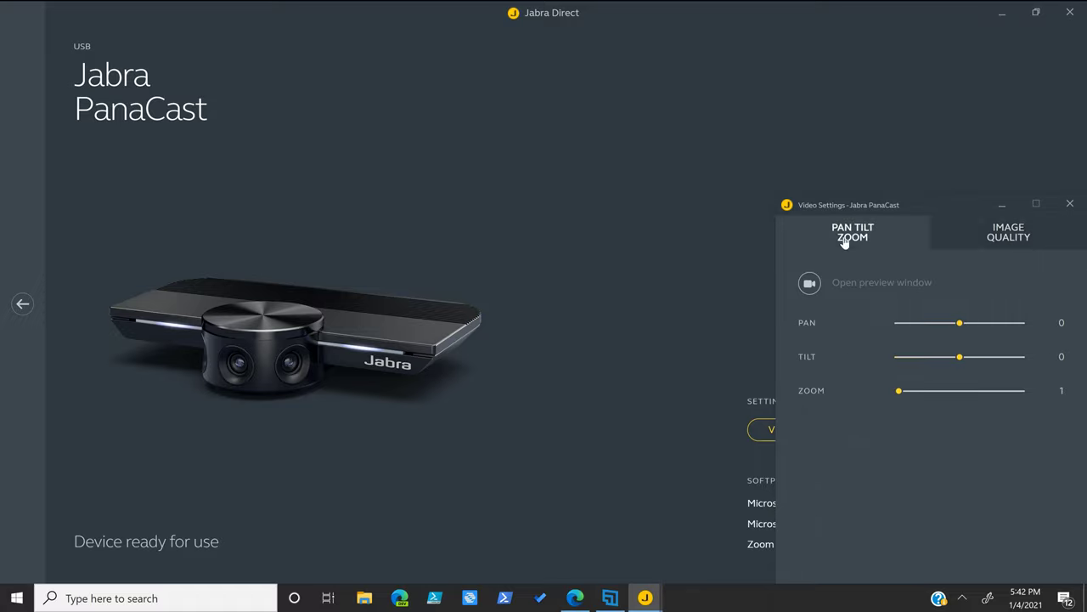
{"action": "left_click", "coordinate": [810, 285]}
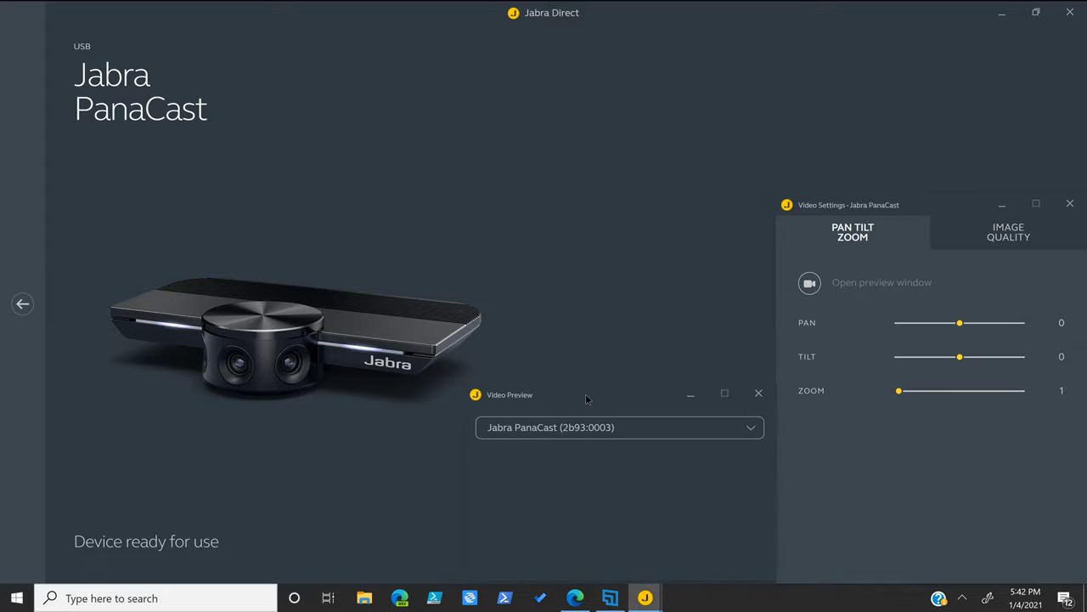
{"action": "left_click_drag", "start_coordinate": [587, 404], "coordinate": [523, 261]}
{"action": "left_click", "coordinate": [676, 289]}
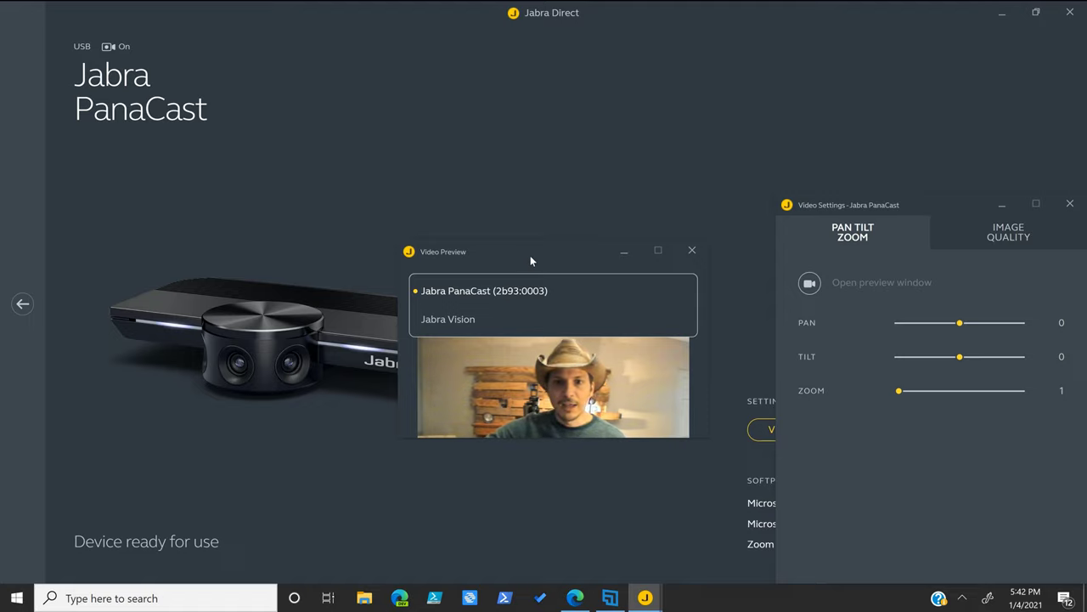
{"action": "left_click", "coordinate": [502, 292]}
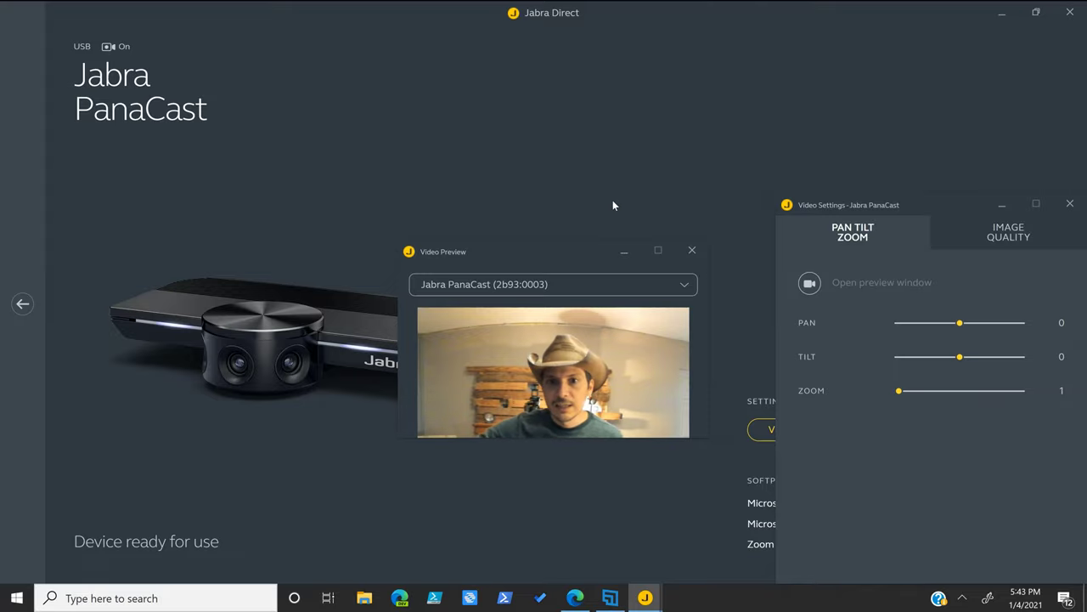
Close the camera preview and video settings windows and return to the PanaCast device settings
{"action": "left_click", "coordinate": [692, 251]}
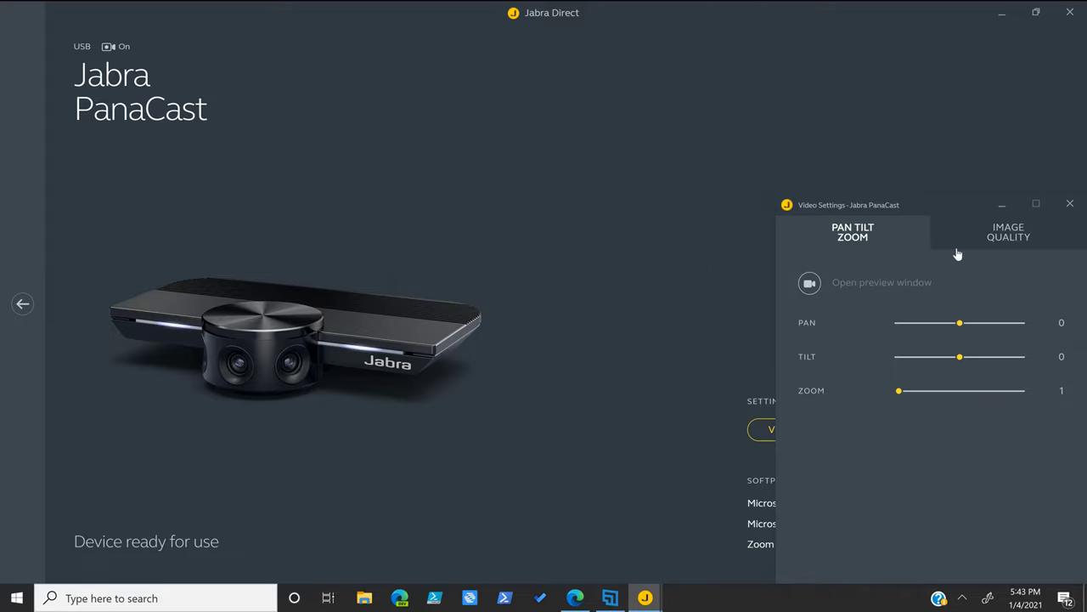
{"action": "left_click", "coordinate": [1070, 204]}
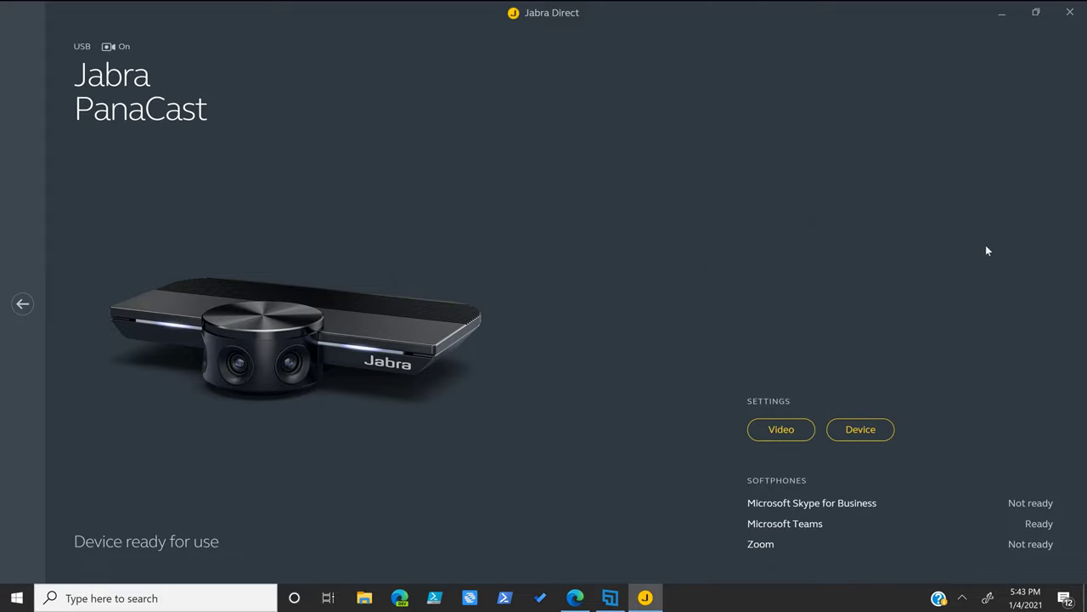
{"action": "left_click", "coordinate": [858, 433]}
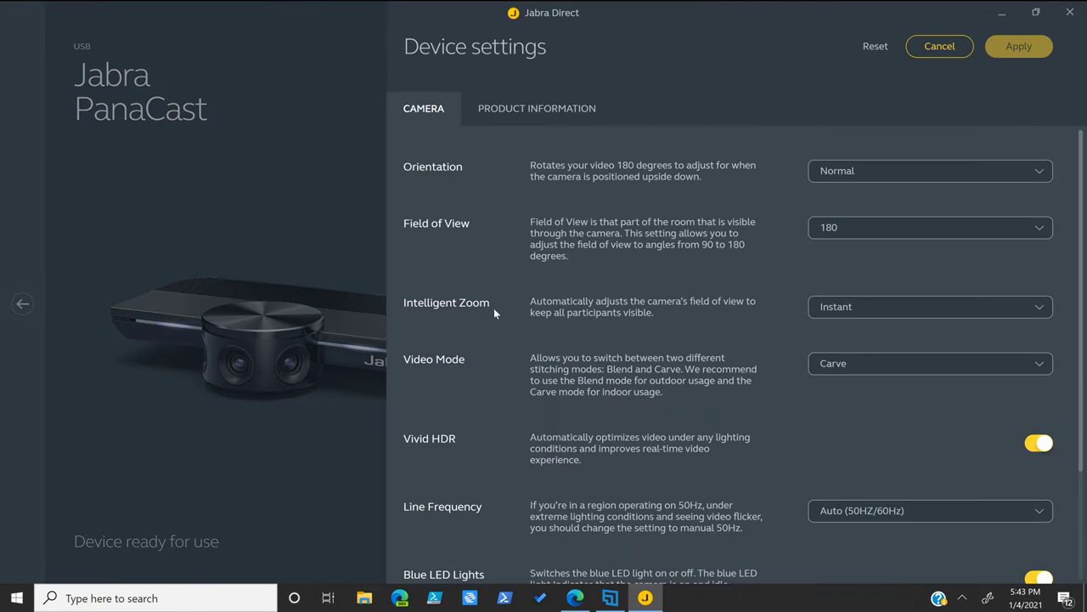
Set Intelligent Zoom to Natural, apply it and confirm the camera reboot, then open video settings
{"action": "left_click", "coordinate": [847, 316]}
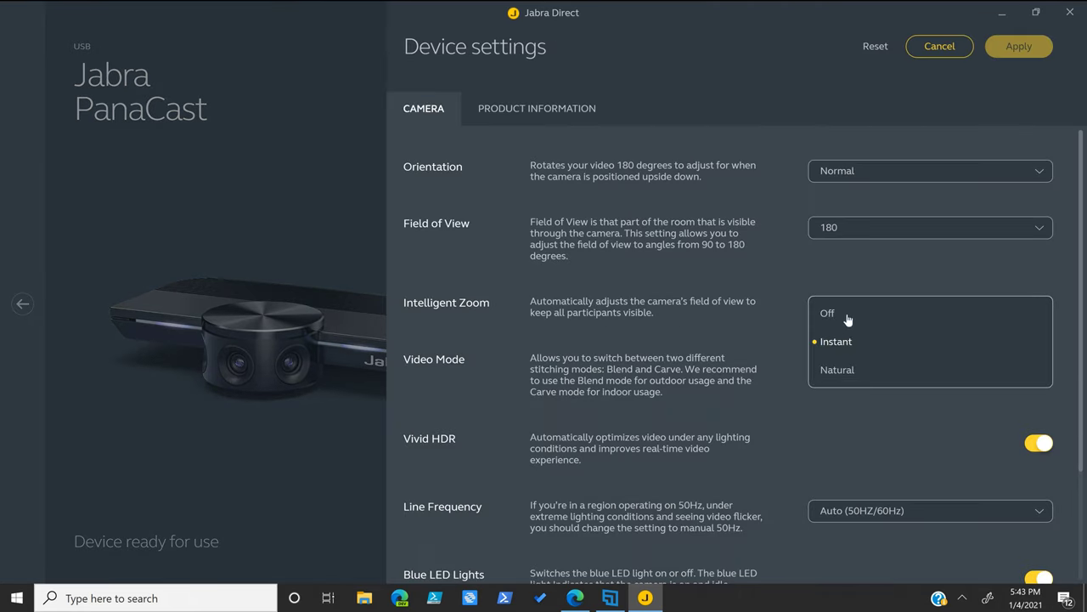
{"action": "left_click", "coordinate": [837, 371]}
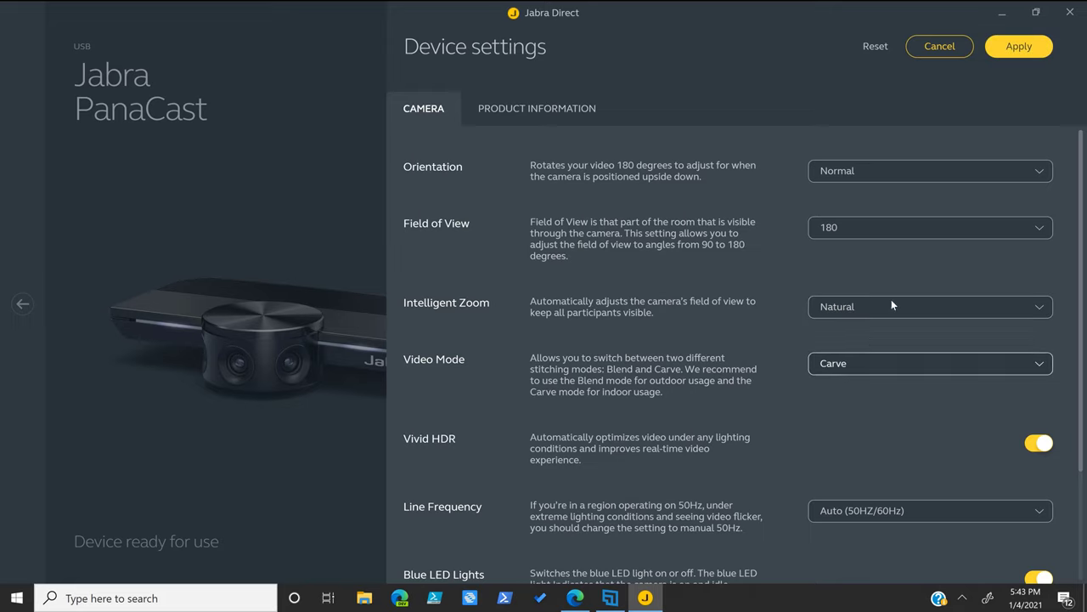
{"action": "left_click", "coordinate": [1020, 47]}
{"action": "left_click", "coordinate": [647, 349]}
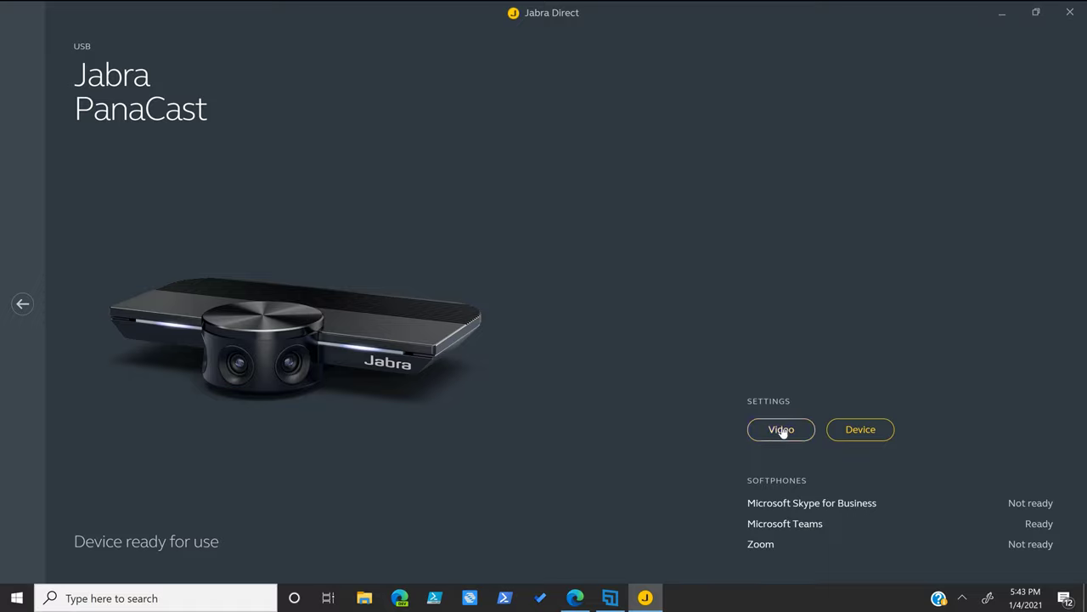
{"action": "left_click", "coordinate": [782, 431]}
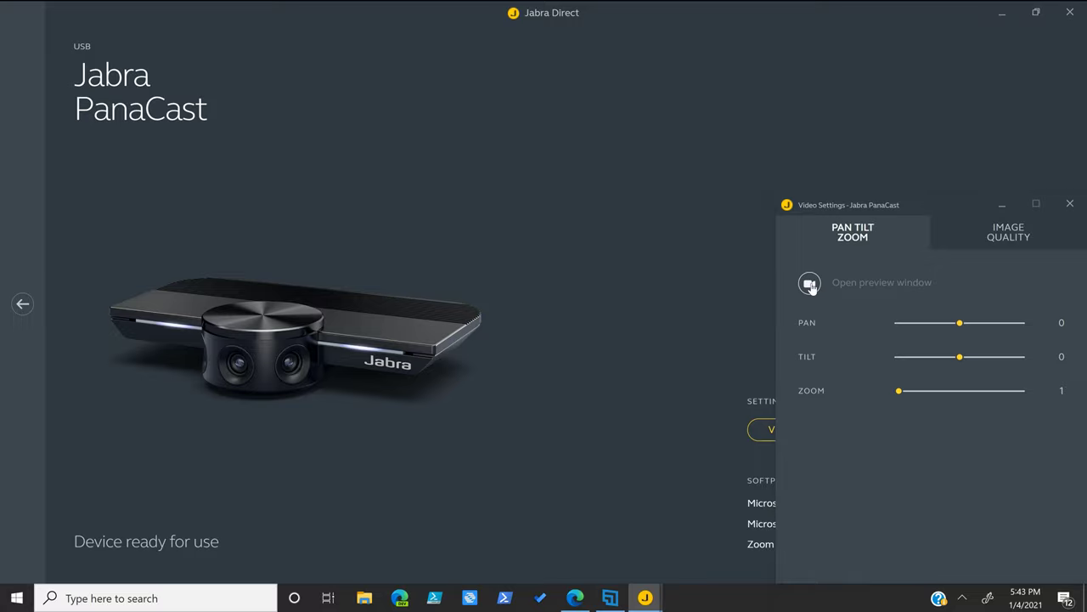
Open the live camera preview and move the Video Preview window higher up the screen
{"action": "left_click", "coordinate": [811, 285]}
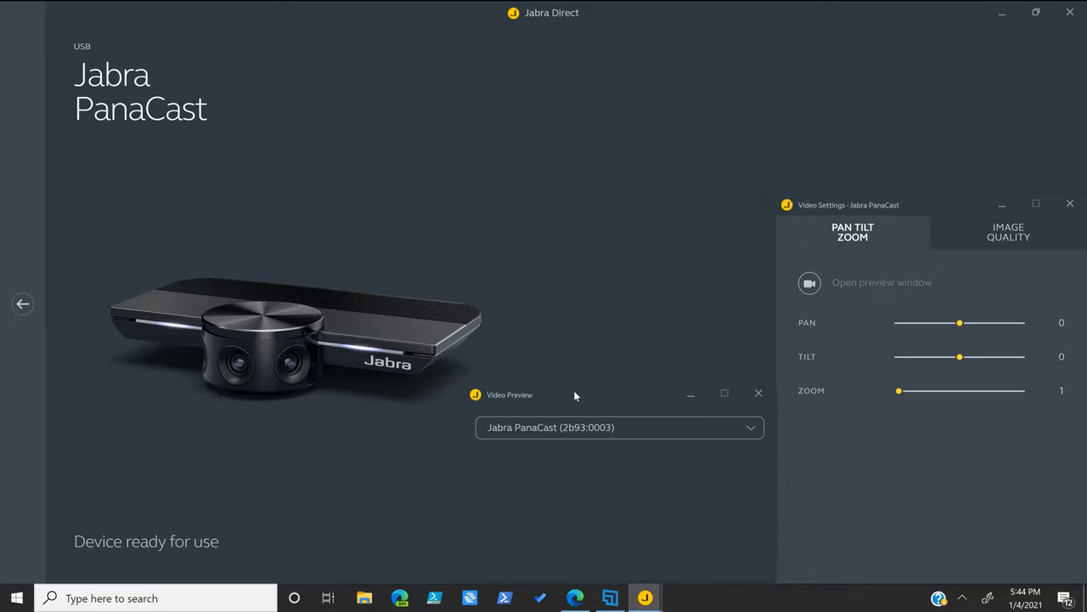
{"action": "left_click_drag", "start_coordinate": [574, 394], "coordinate": [521, 120]}
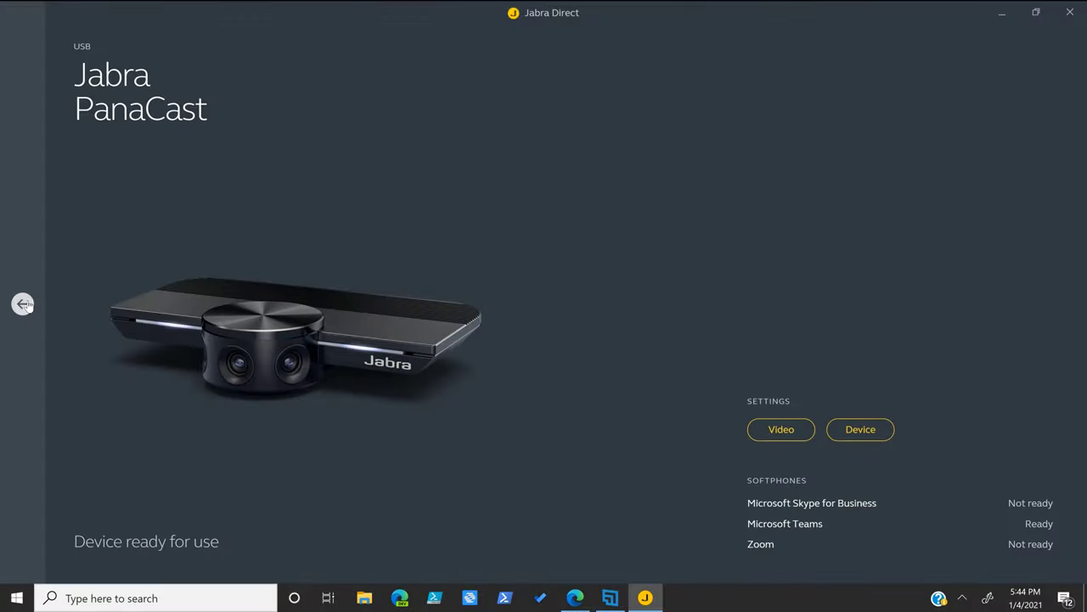
Check for device and software updates, then look through the Bluetooth and Settings pages
{"action": "left_click", "coordinate": [24, 303]}
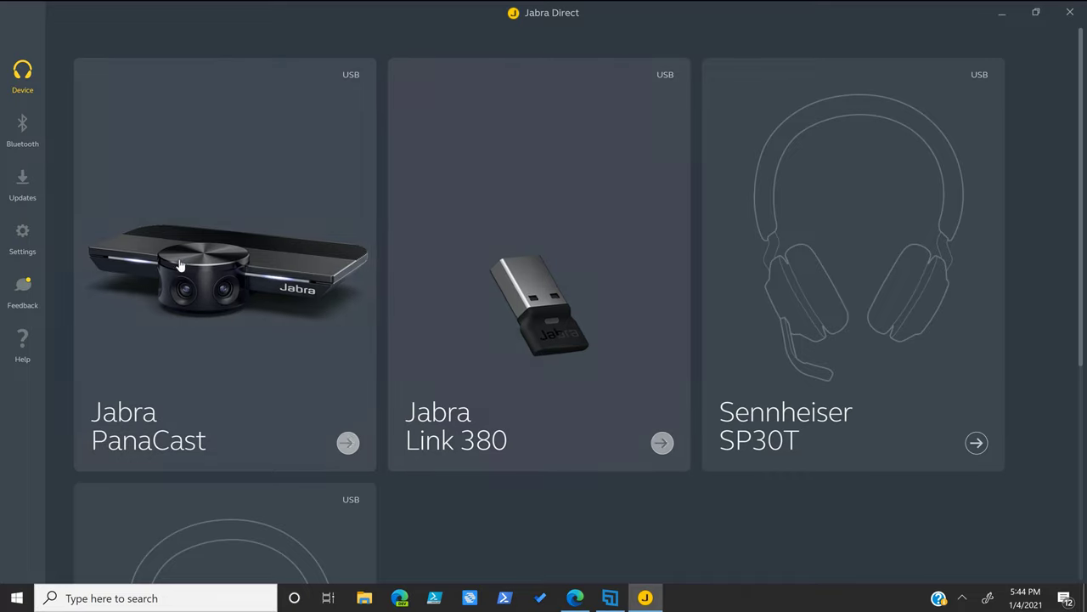
{"action": "left_click", "coordinate": [22, 185]}
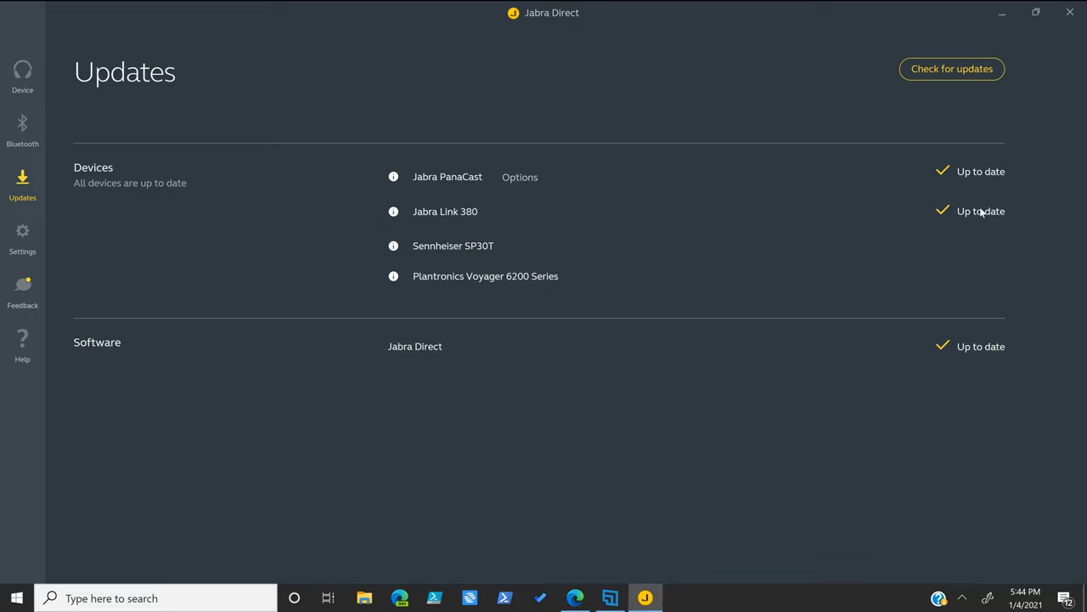
{"action": "left_click", "coordinate": [943, 73]}
{"action": "left_click", "coordinate": [22, 127]}
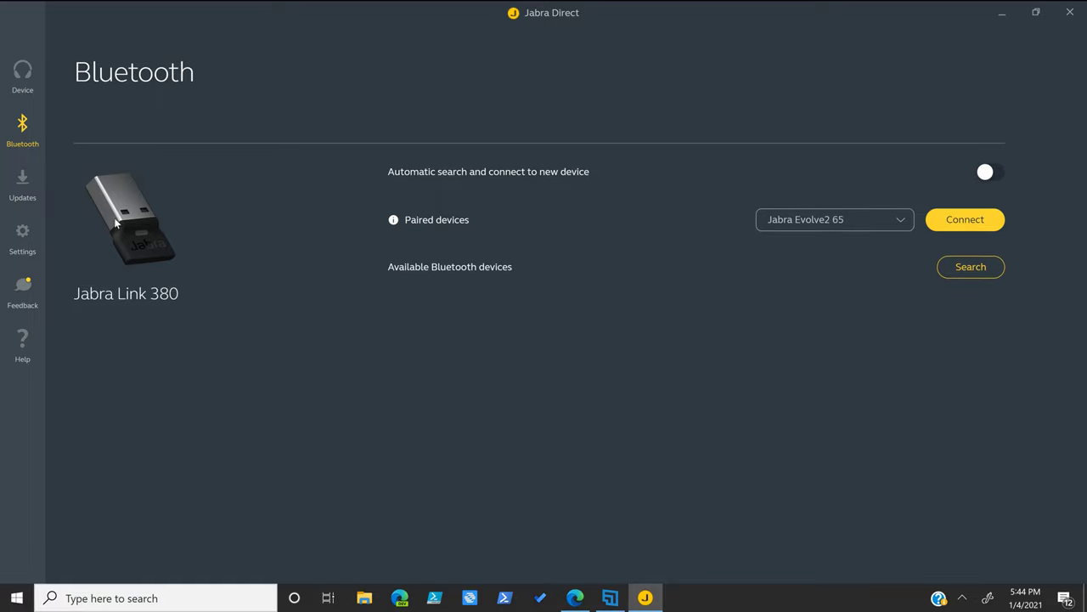
{"action": "left_click", "coordinate": [23, 242]}
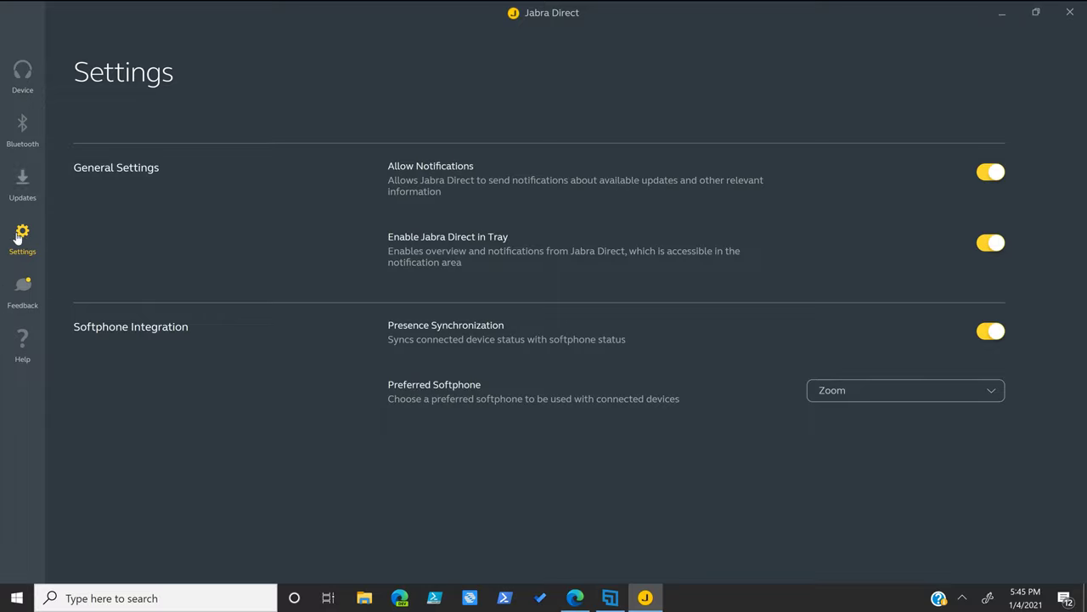
Browse the Feedback and Help pages, then return to the connected devices overview
{"action": "left_click", "coordinate": [23, 296]}
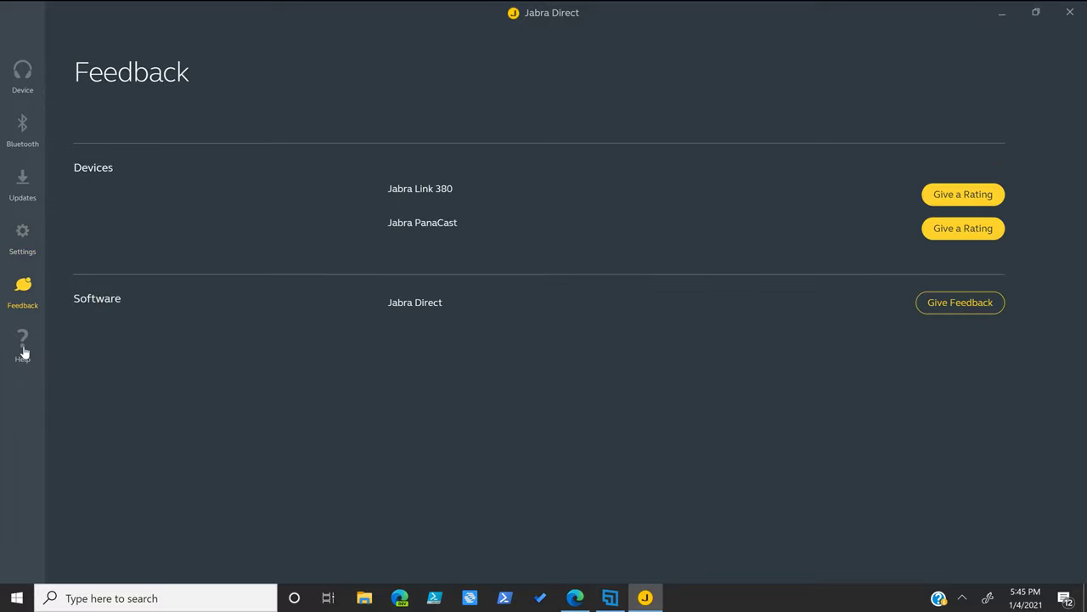
{"action": "left_click", "coordinate": [23, 341]}
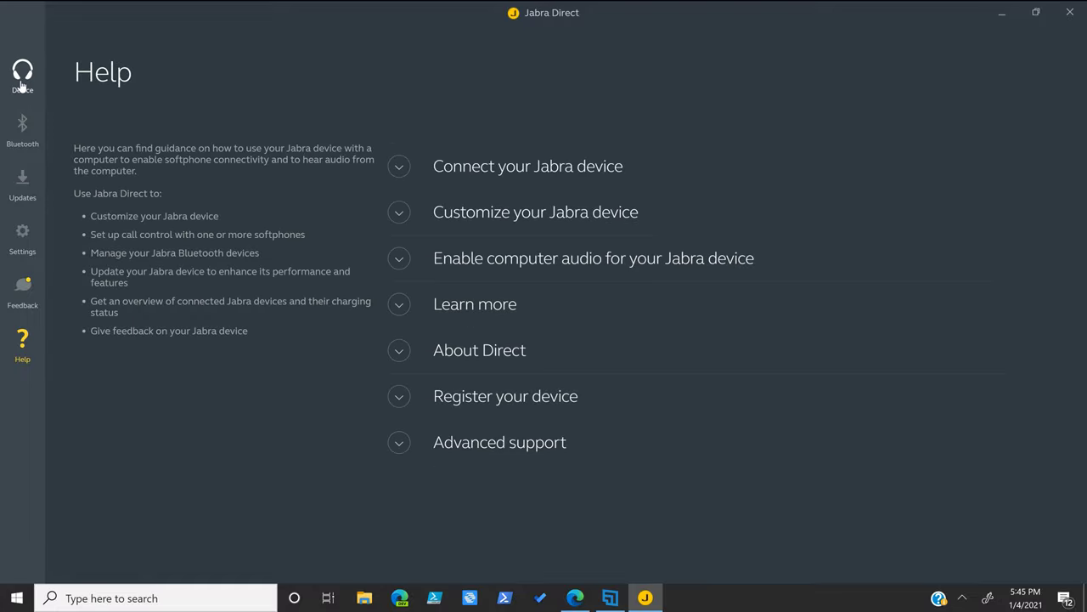
{"action": "left_click", "coordinate": [22, 83]}
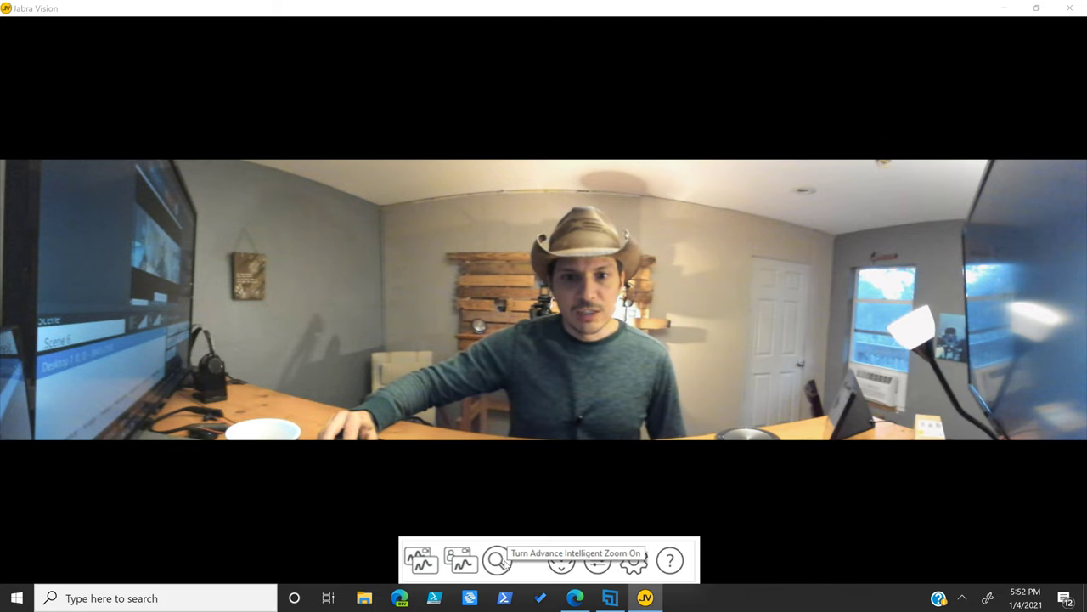
Turn on Advanced Intelligent Zoom in Jabra Vision so the feed closely frames the person
{"action": "left_click", "coordinate": [498, 563]}
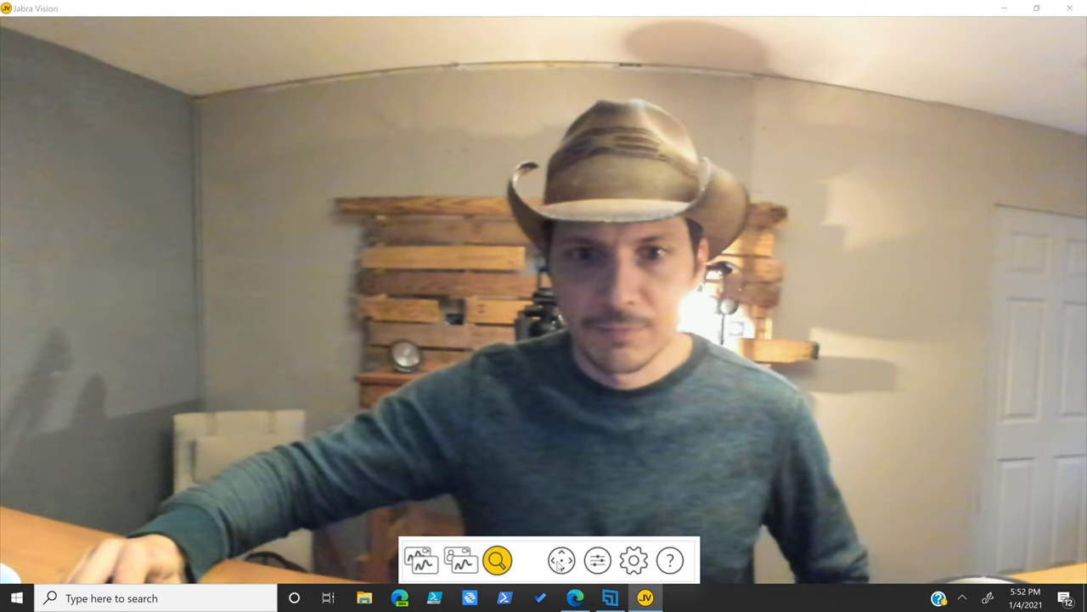
Turn intelligent zoom off, zoom in, pan left toward the monitor and back right, then reset the view
{"action": "left_click", "coordinate": [497, 560]}
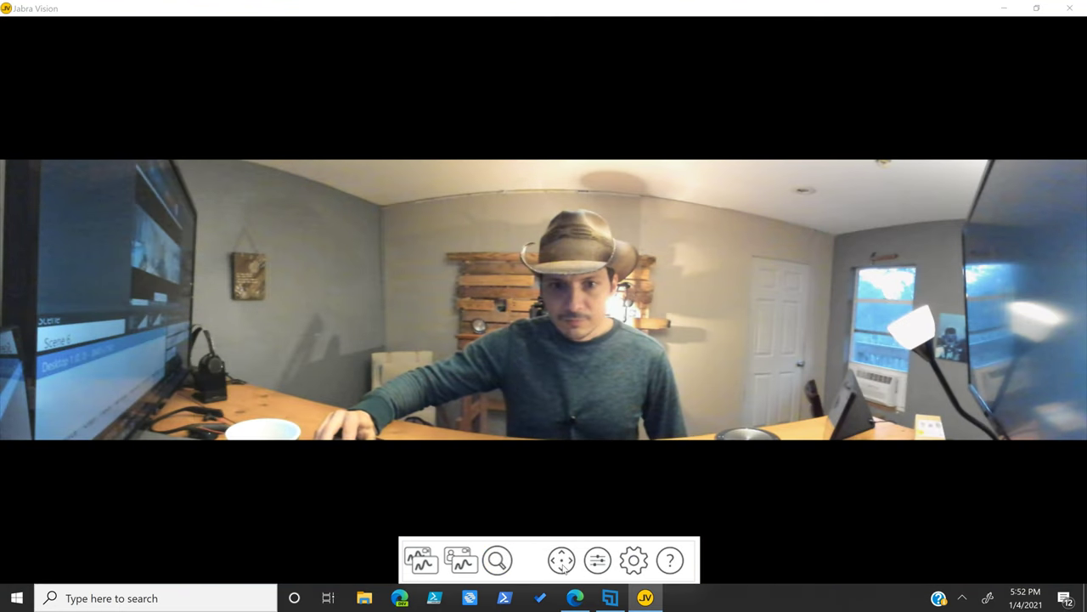
{"action": "left_click", "coordinate": [562, 566]}
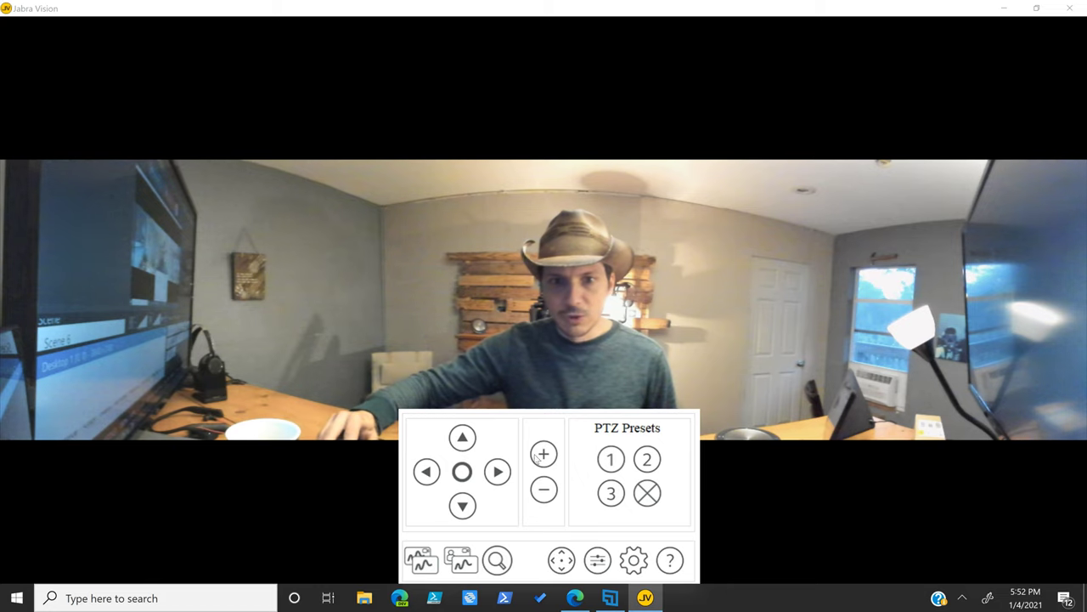
{"action": "left_click", "coordinate": [544, 456]}
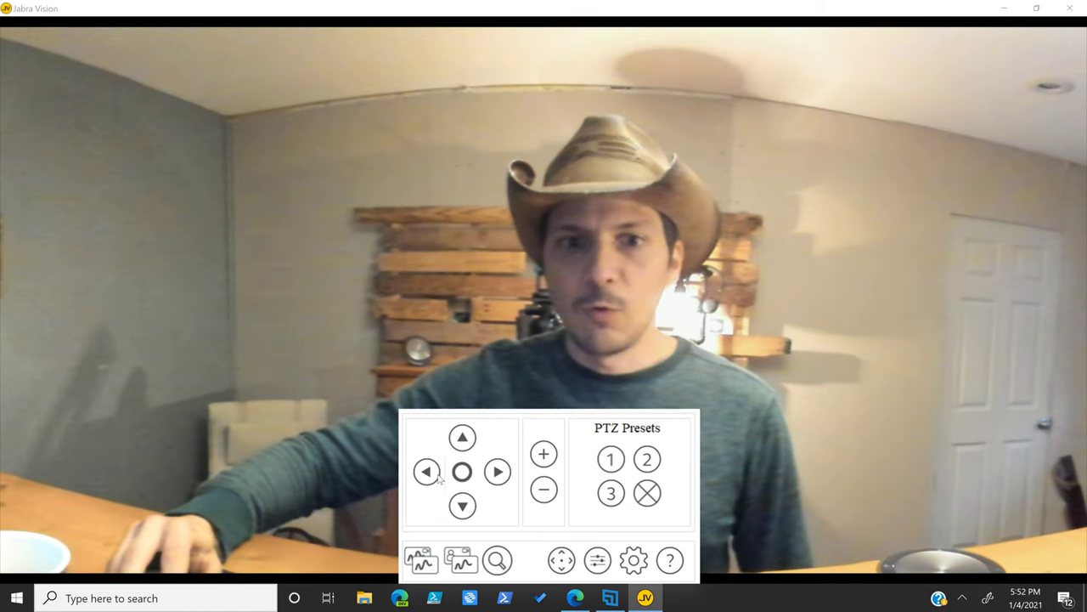
{"action": "left_click", "coordinate": [432, 474]}
{"action": "left_click", "coordinate": [437, 477]}
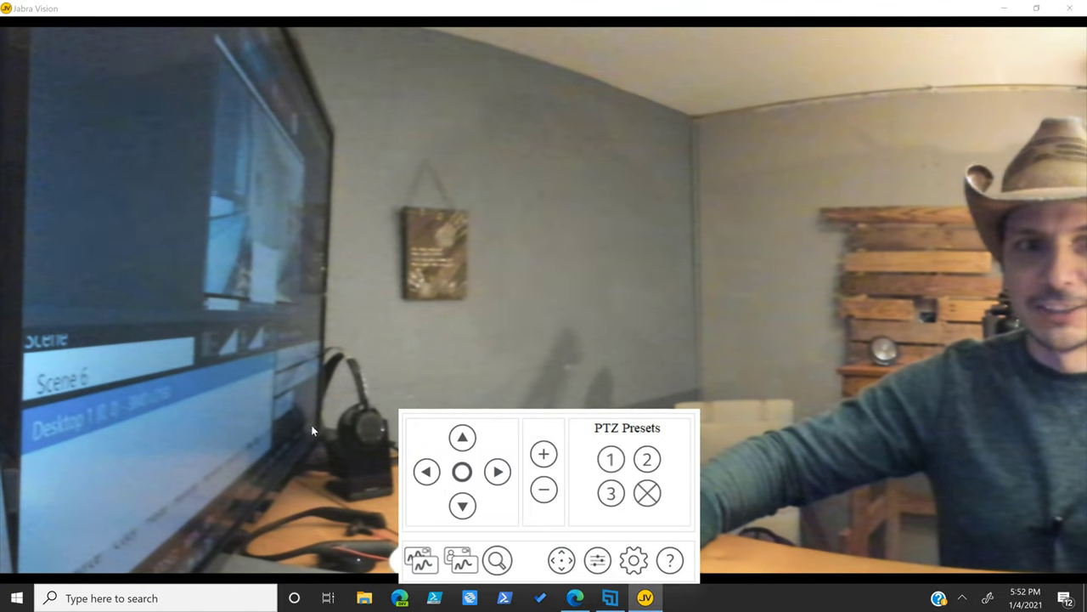
{"action": "left_click", "coordinate": [497, 478]}
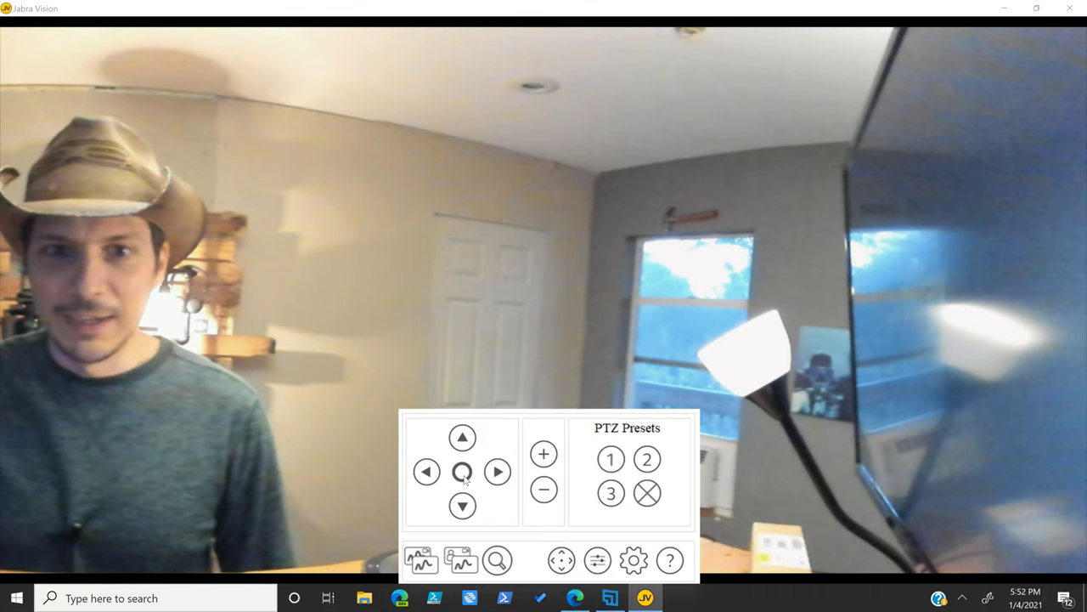
{"action": "left_click", "coordinate": [463, 473]}
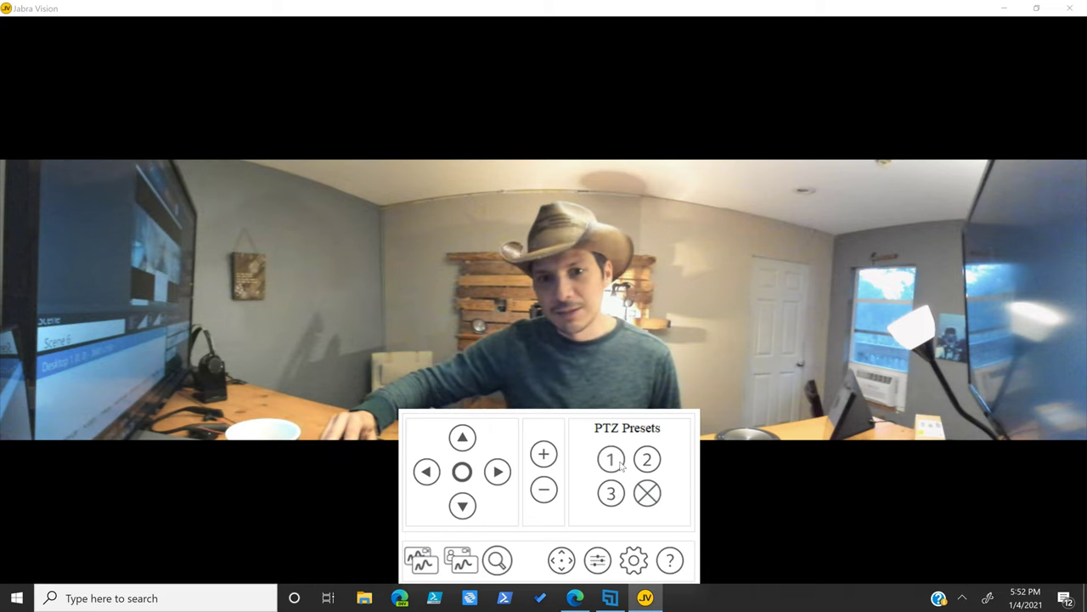
{"action": "left_click", "coordinate": [600, 563]}
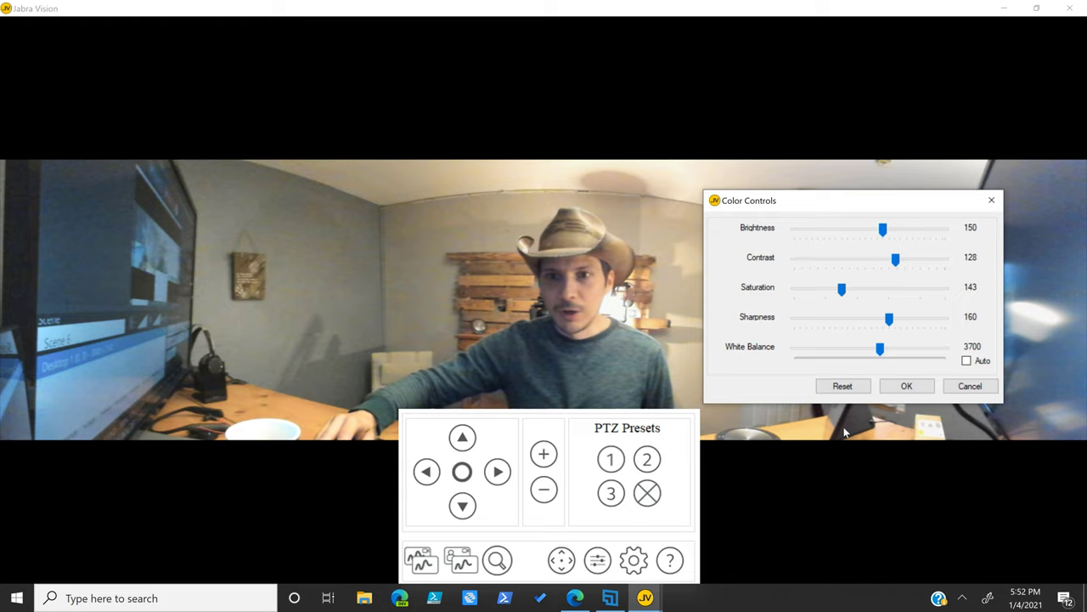
{"action": "left_click", "coordinate": [970, 386]}
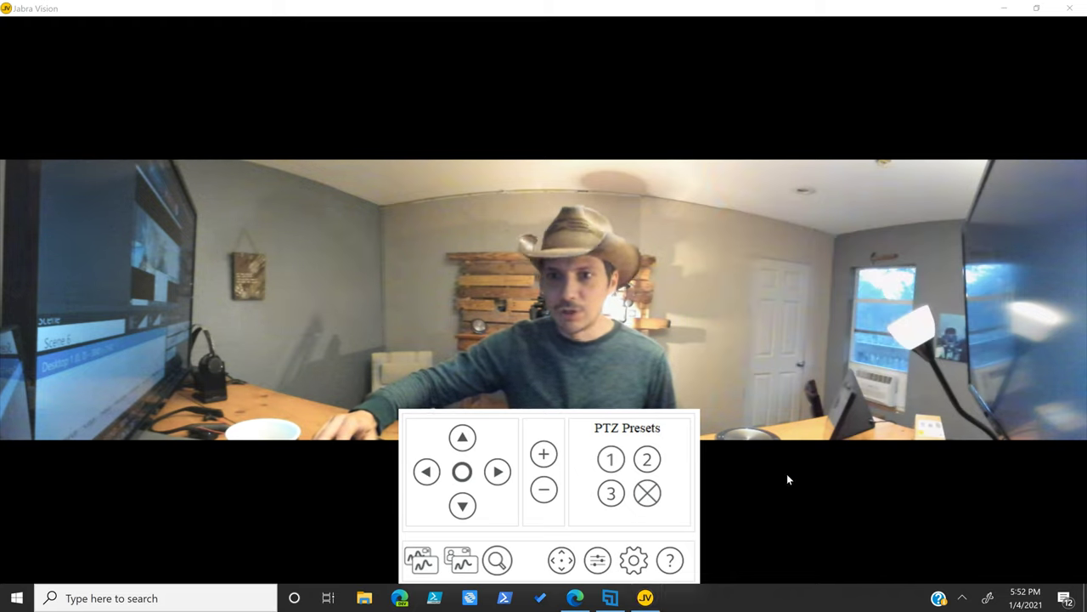
{"action": "left_click", "coordinate": [641, 563]}
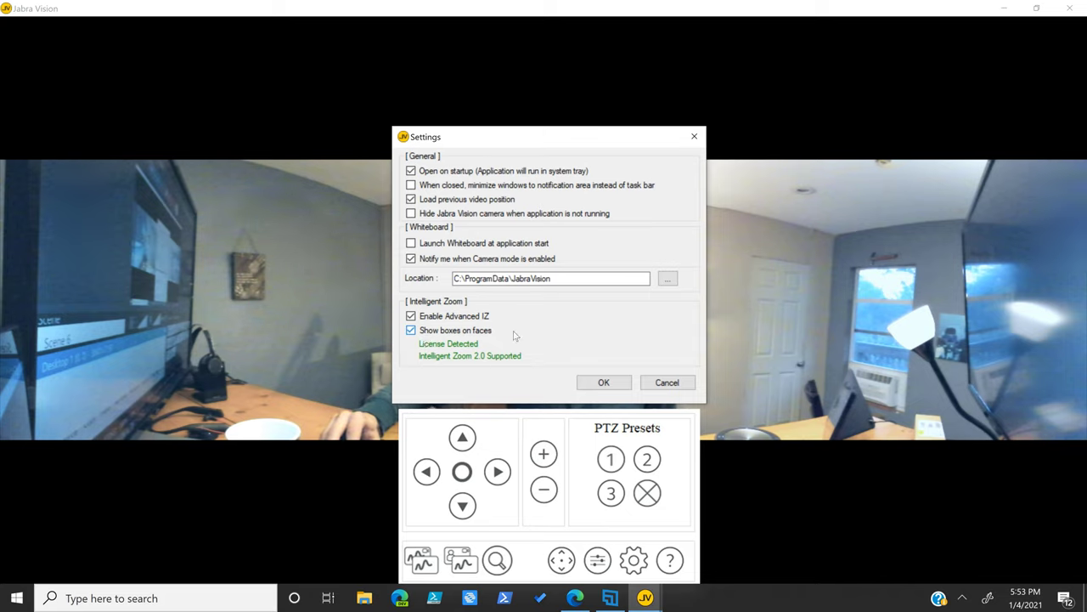
{"action": "left_click", "coordinate": [668, 383]}
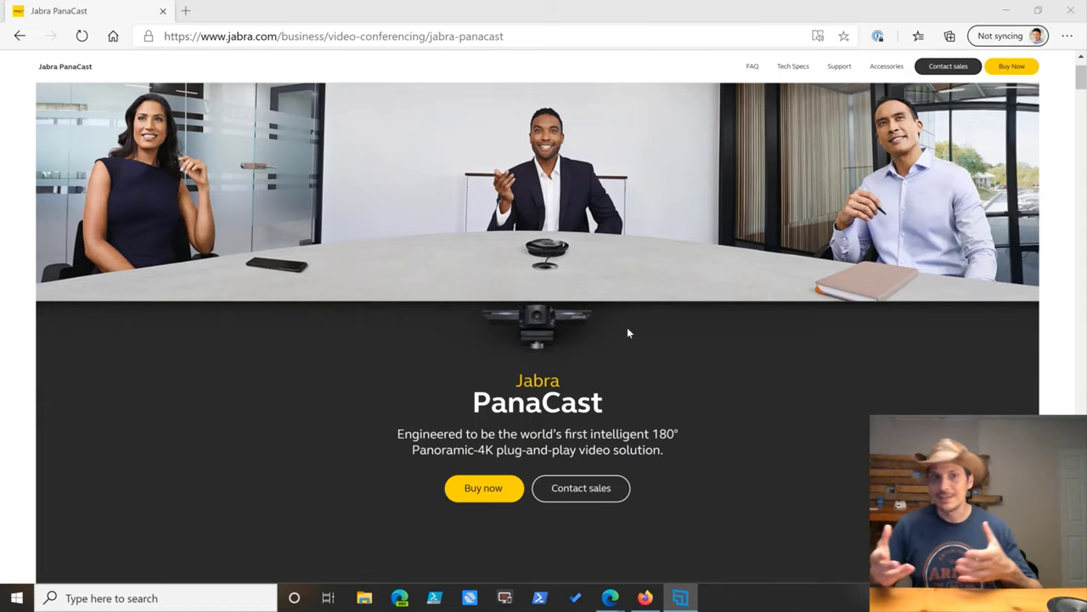
Scroll down the PanaCast page to the 'Works with everything, everywhere' section
{"action": "scroll", "coordinate": [648, 351], "scroll_direction": "down", "scroll_amount": 2}
{"action": "scroll", "coordinate": [648, 351], "scroll_direction": "down", "scroll_amount": 3}
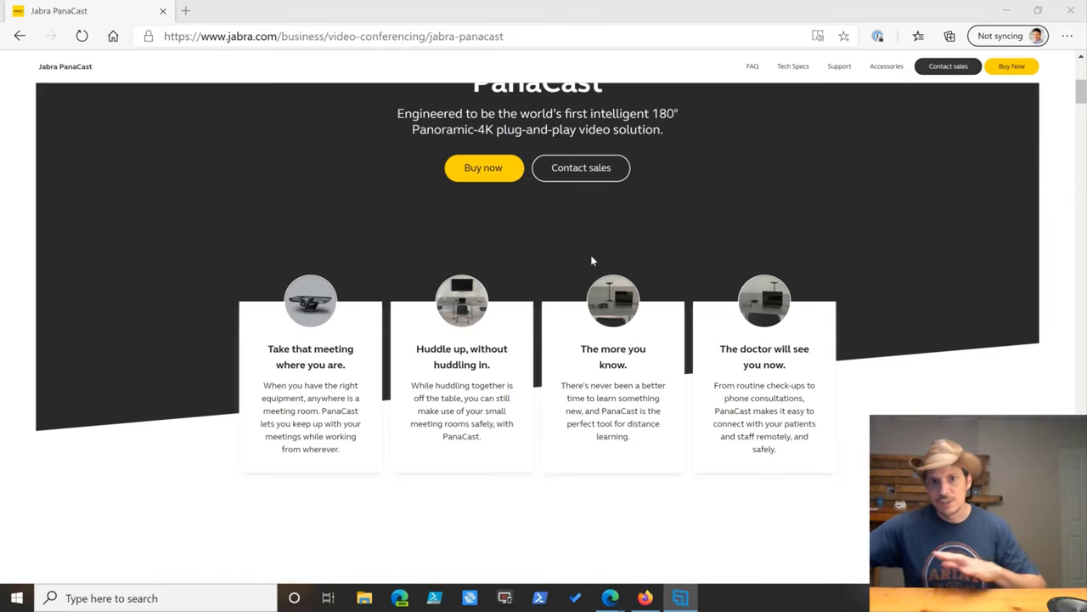
{"action": "scroll", "coordinate": [599, 261], "scroll_direction": "up", "scroll_amount": 1}
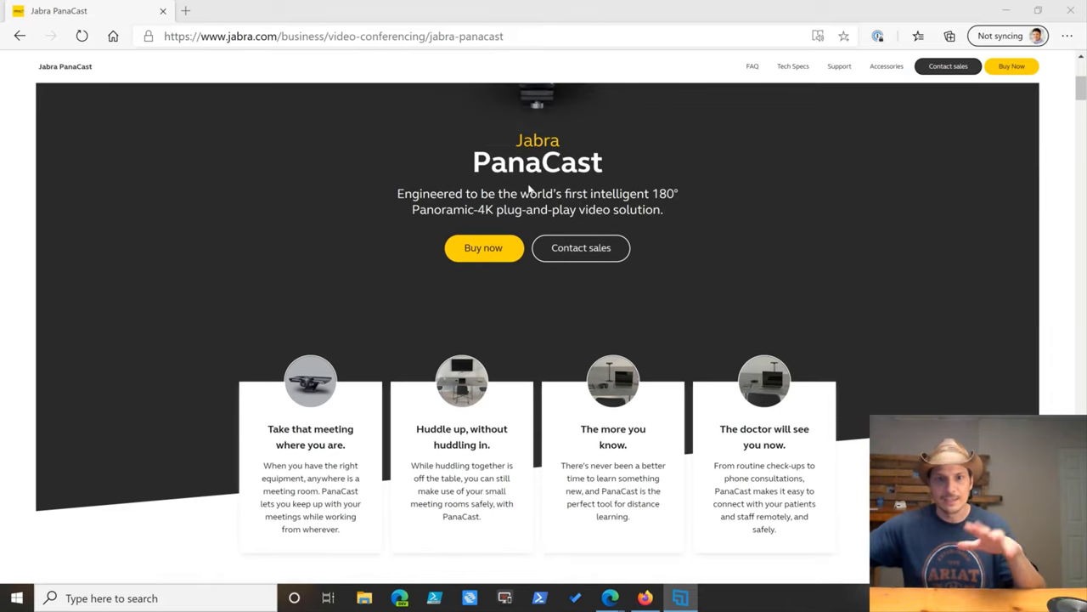
{"action": "scroll", "coordinate": [604, 289], "scroll_direction": "down", "scroll_amount": 1}
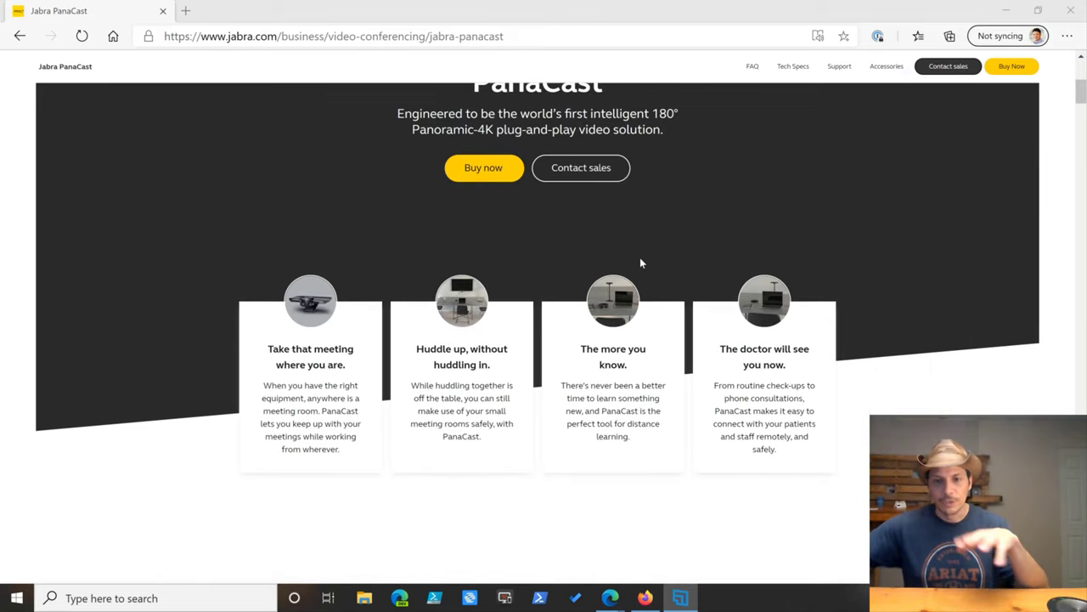
{"action": "scroll", "coordinate": [624, 287], "scroll_direction": "down", "scroll_amount": 4}
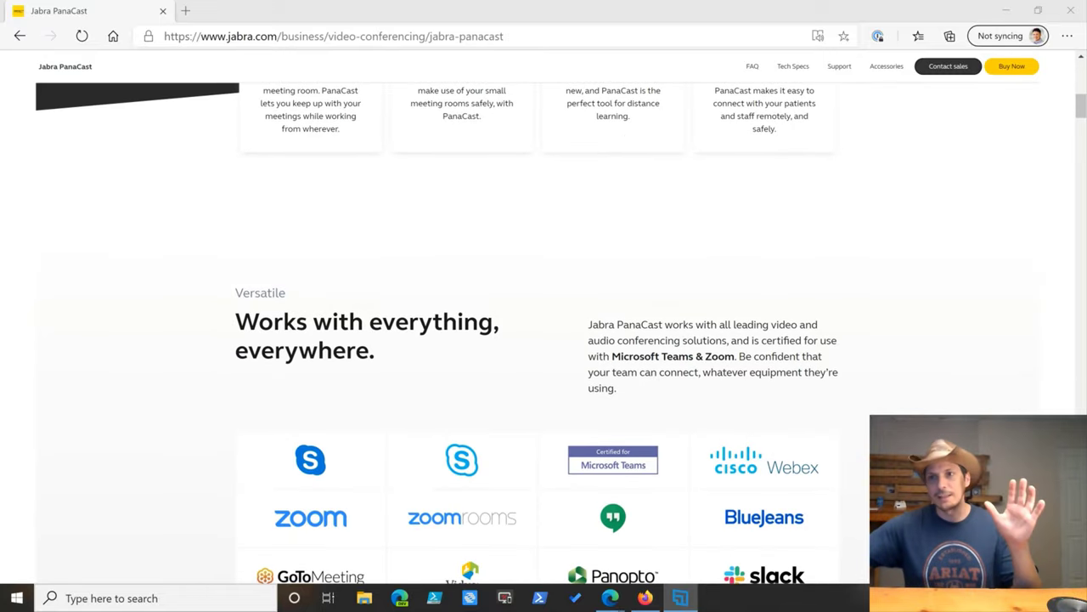
{"action": "scroll", "coordinate": [626, 286], "scroll_direction": "down", "scroll_amount": 1}
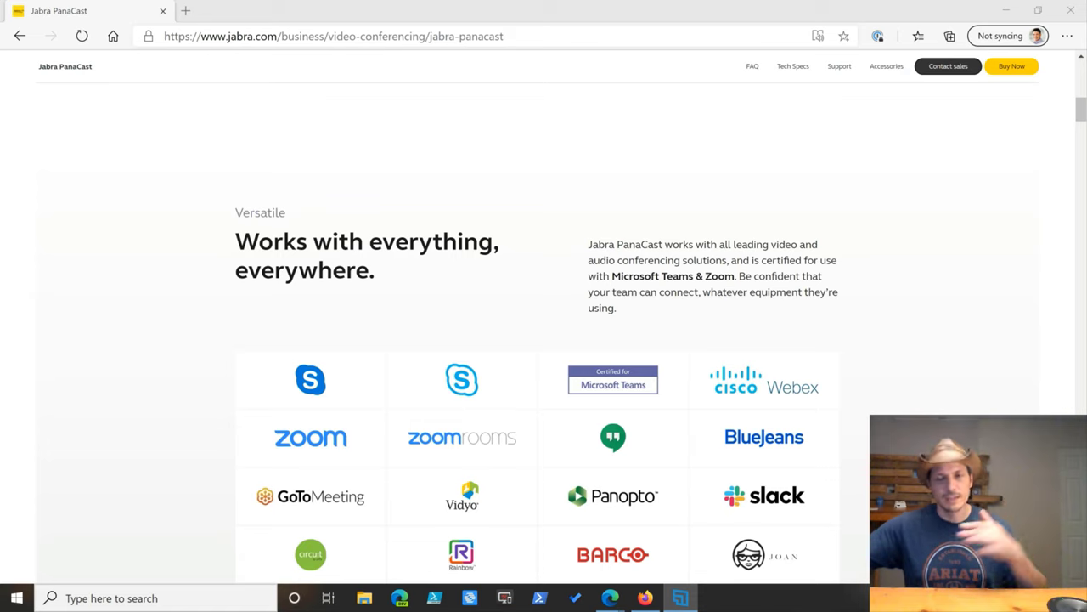
{"action": "scroll", "coordinate": [637, 319], "scroll_direction": "down", "scroll_amount": 2}
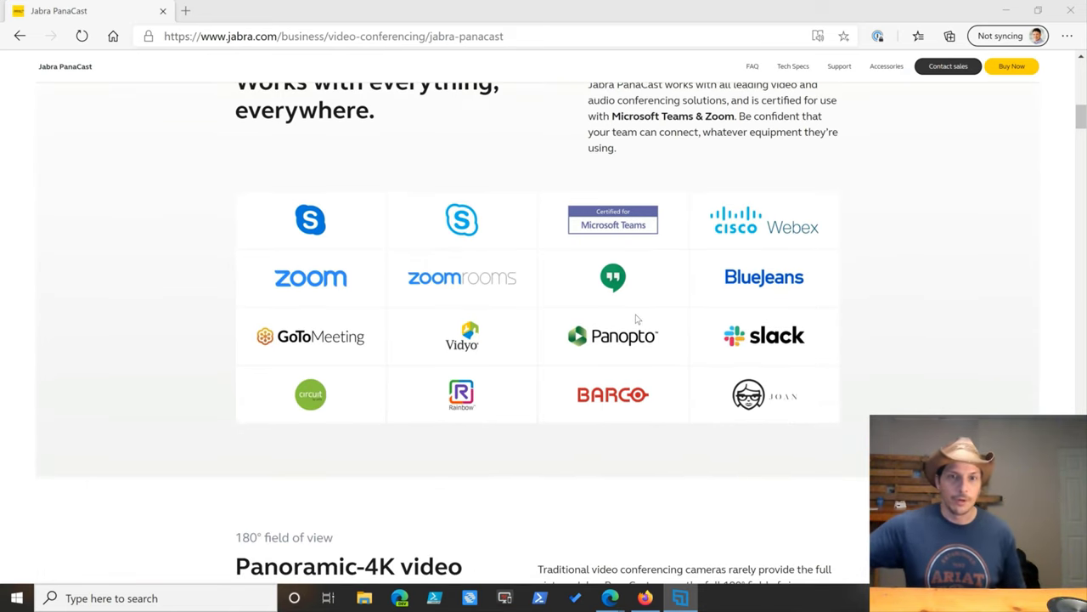
{"action": "scroll", "coordinate": [633, 372], "scroll_direction": "up", "scroll_amount": 1}
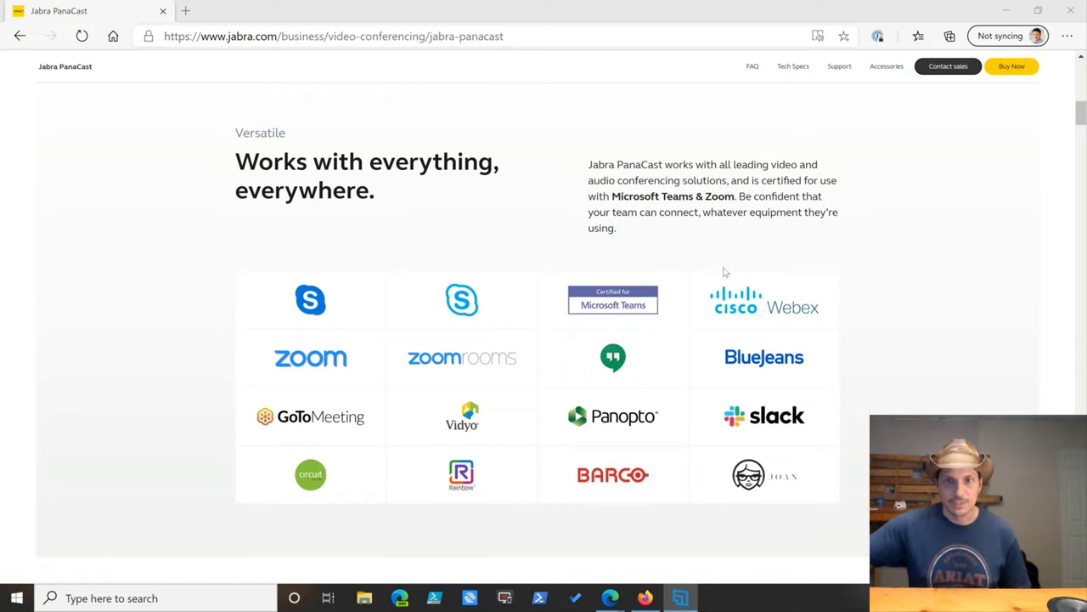
Highlight and then deselect 'Microsoft Teams & Zoom', then scroll toward the Panoramic-4K section
{"action": "left_click_drag", "start_coordinate": [611, 196], "coordinate": [736, 196]}
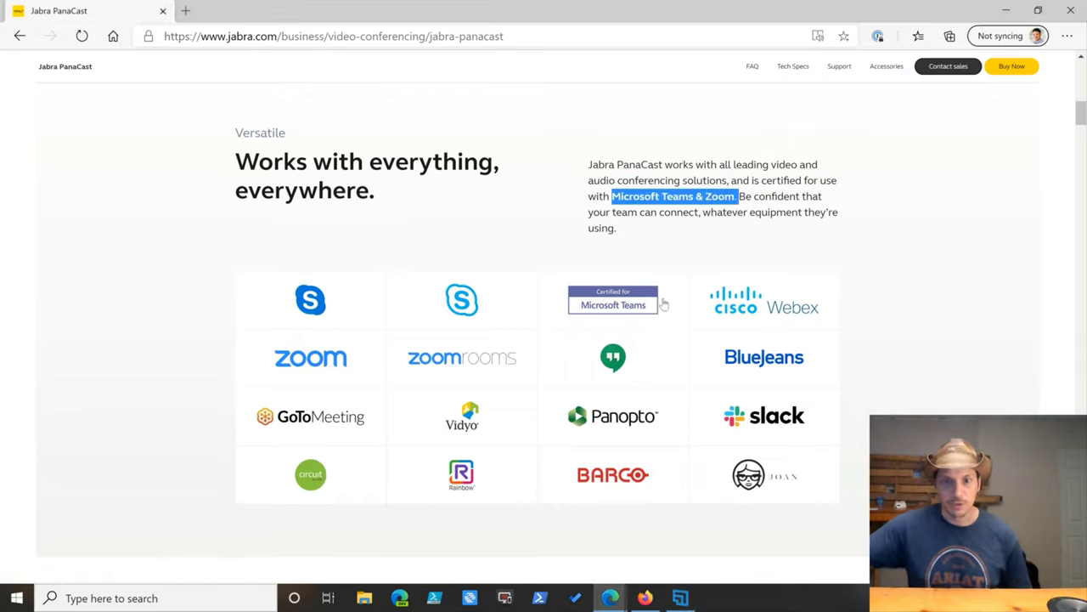
{"action": "left_click", "coordinate": [854, 252]}
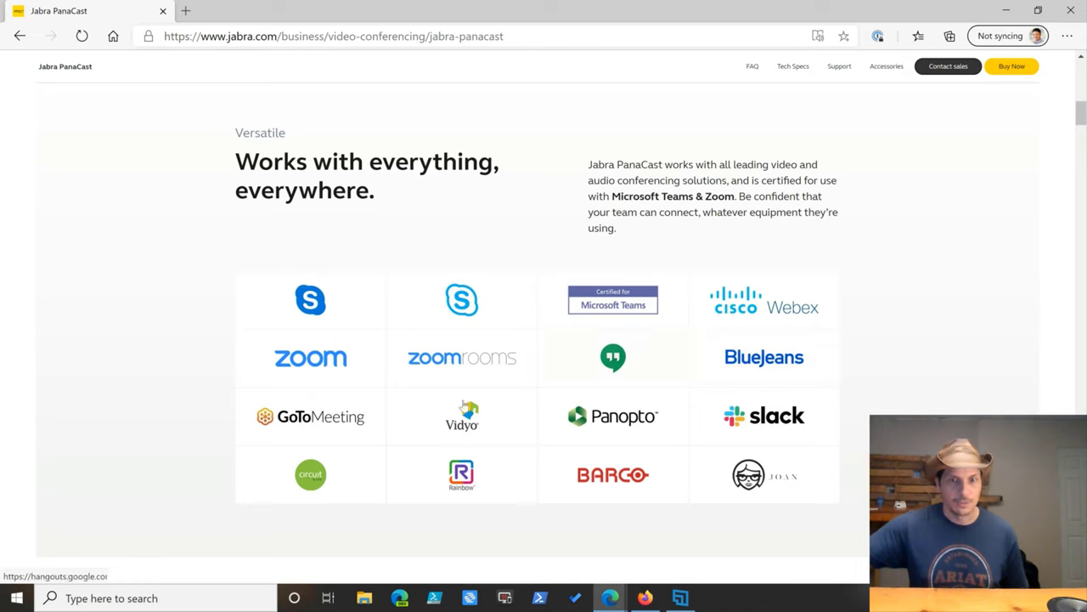
{"action": "scroll", "coordinate": [618, 356], "scroll_direction": "down", "scroll_amount": 6}
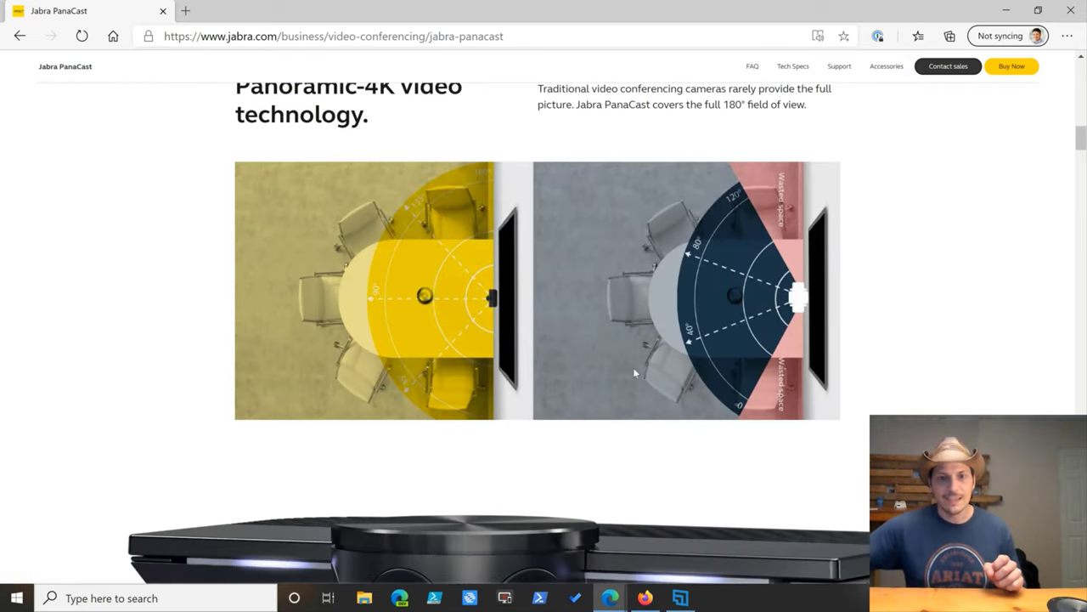
Scroll past the 180° field-of-view room comparison down to the 'Intelligent Zoom.' section
{"action": "scroll", "coordinate": [634, 369], "scroll_direction": "up", "scroll_amount": 1}
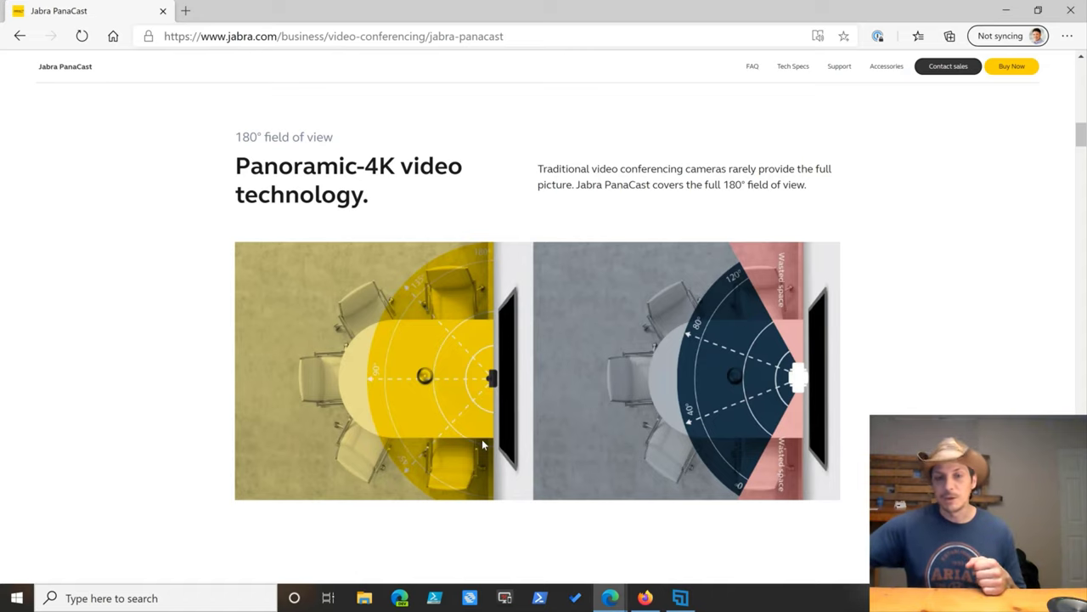
{"action": "scroll", "coordinate": [288, 399], "scroll_direction": "down", "scroll_amount": 8}
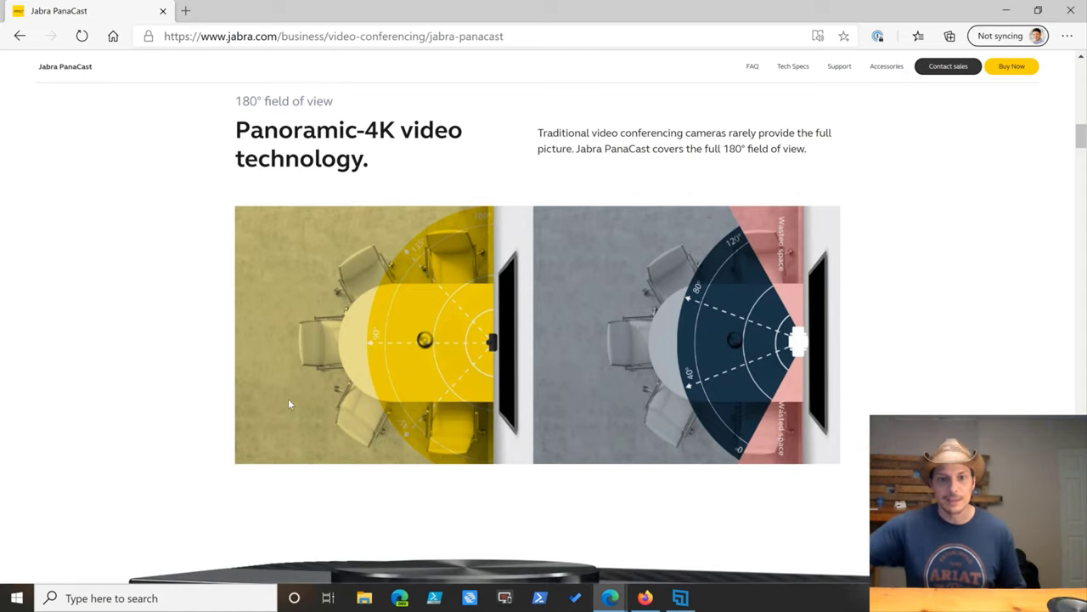
{"action": "scroll", "coordinate": [370, 401], "scroll_direction": "down", "scroll_amount": 1}
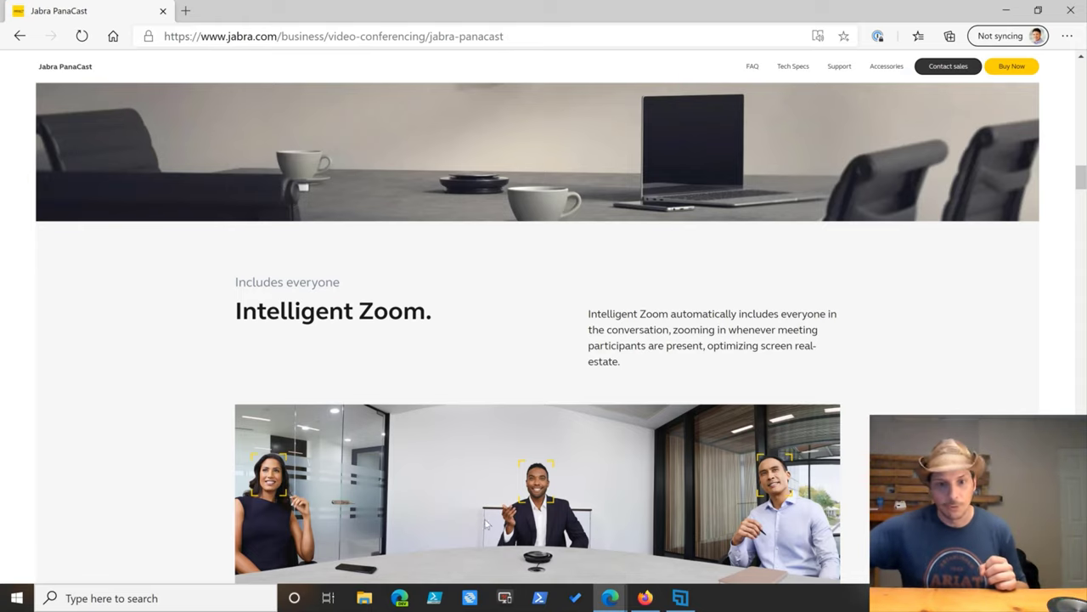
Preview the Intelligent Zoom demo with 2, 1, then 3 people in the meeting room
{"action": "scroll", "coordinate": [623, 501], "scroll_direction": "down", "scroll_amount": 3}
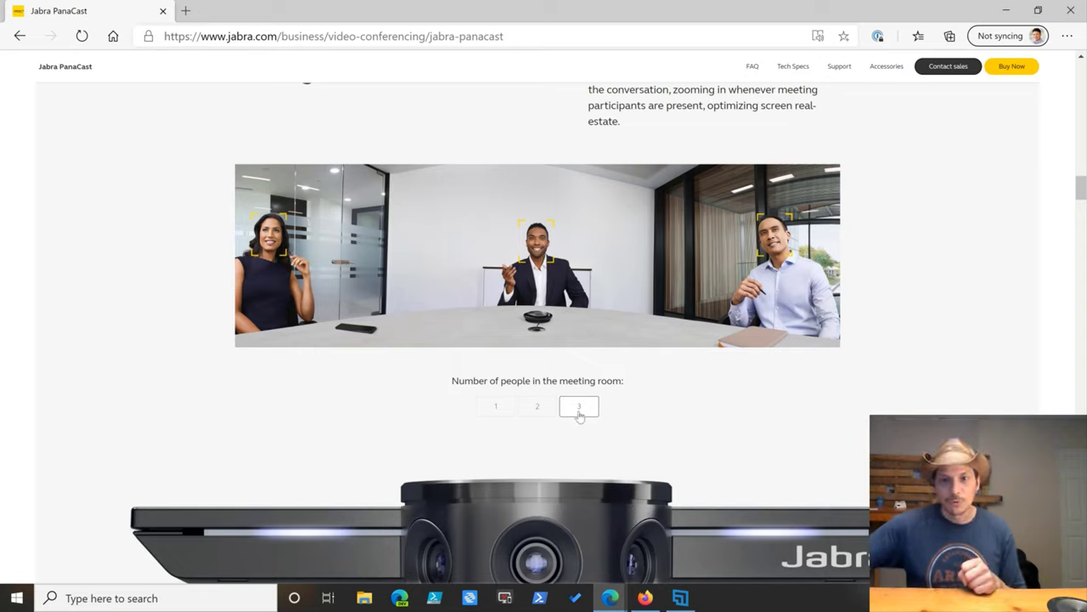
{"action": "left_click", "coordinate": [538, 411]}
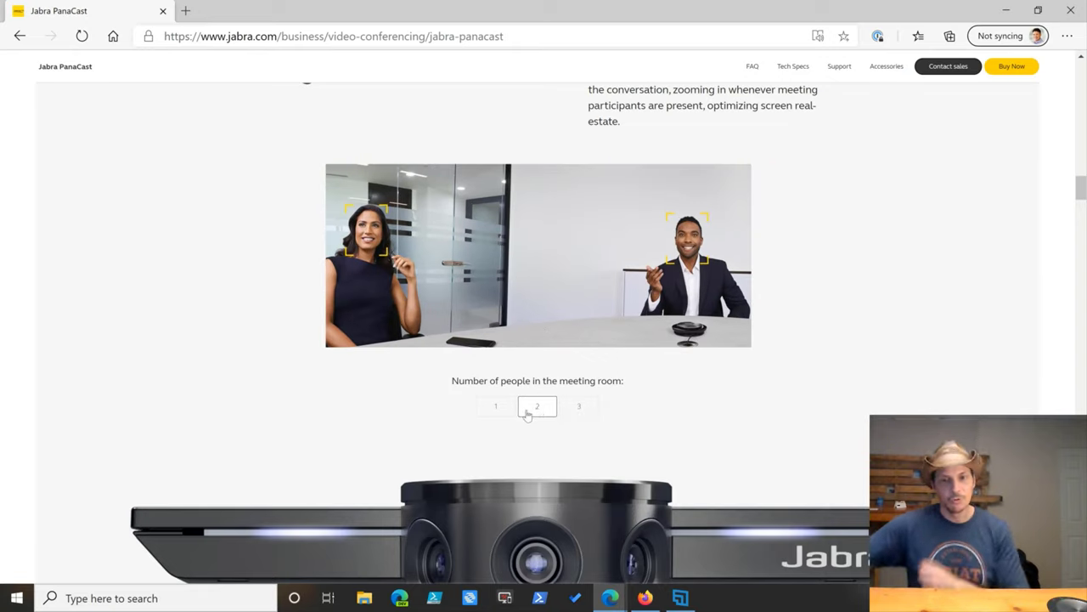
{"action": "left_click", "coordinate": [504, 412]}
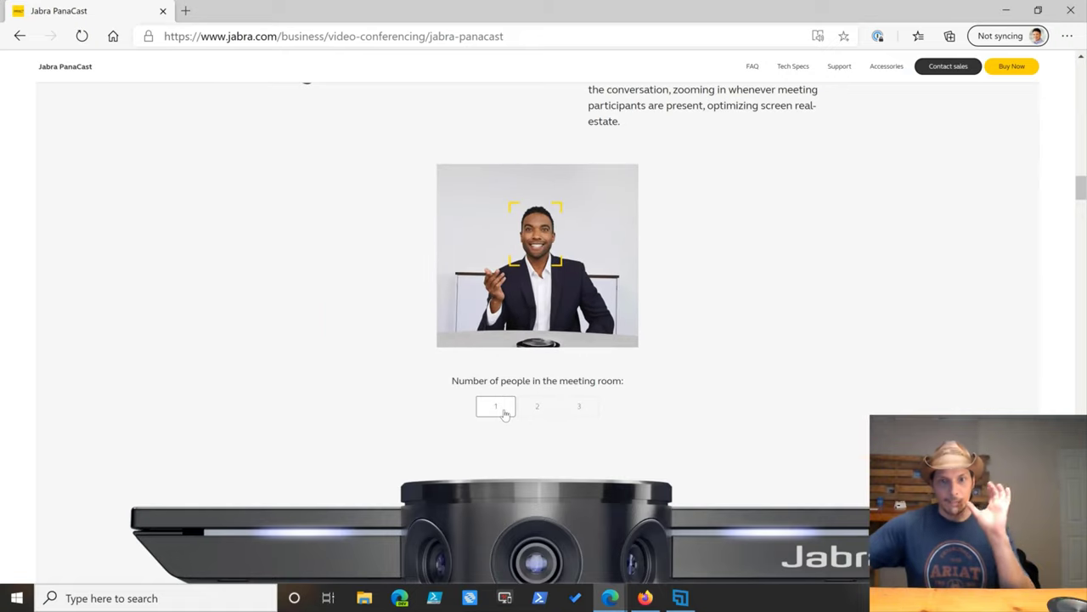
{"action": "left_click", "coordinate": [579, 411]}
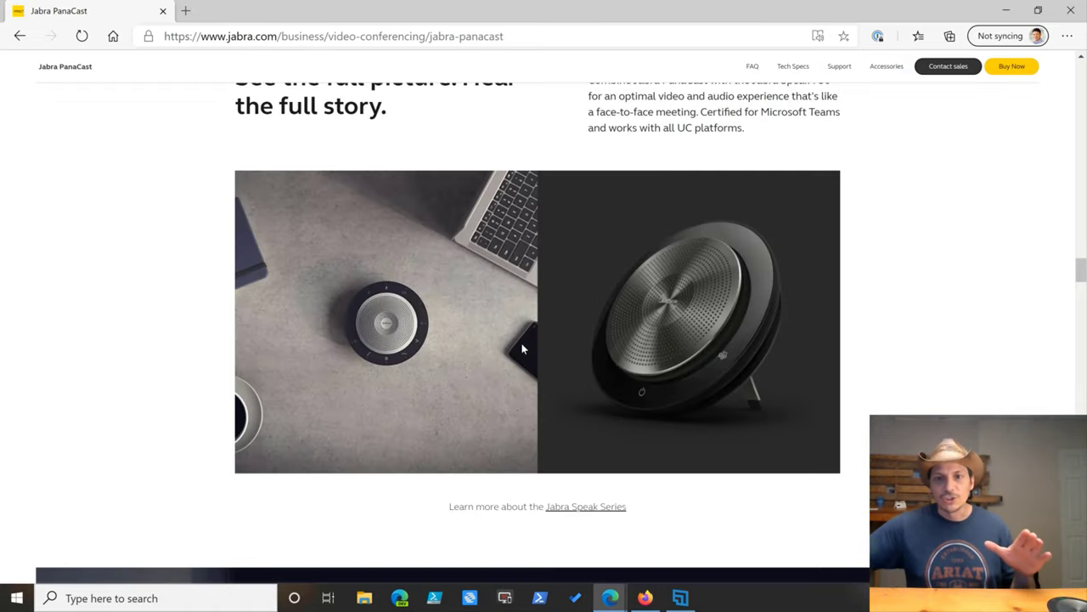
Scroll past the Jabra Speak 750 audio section to 'How to connect in your meeting room.'
{"action": "scroll", "coordinate": [523, 348], "scroll_direction": "up", "scroll_amount": 1}
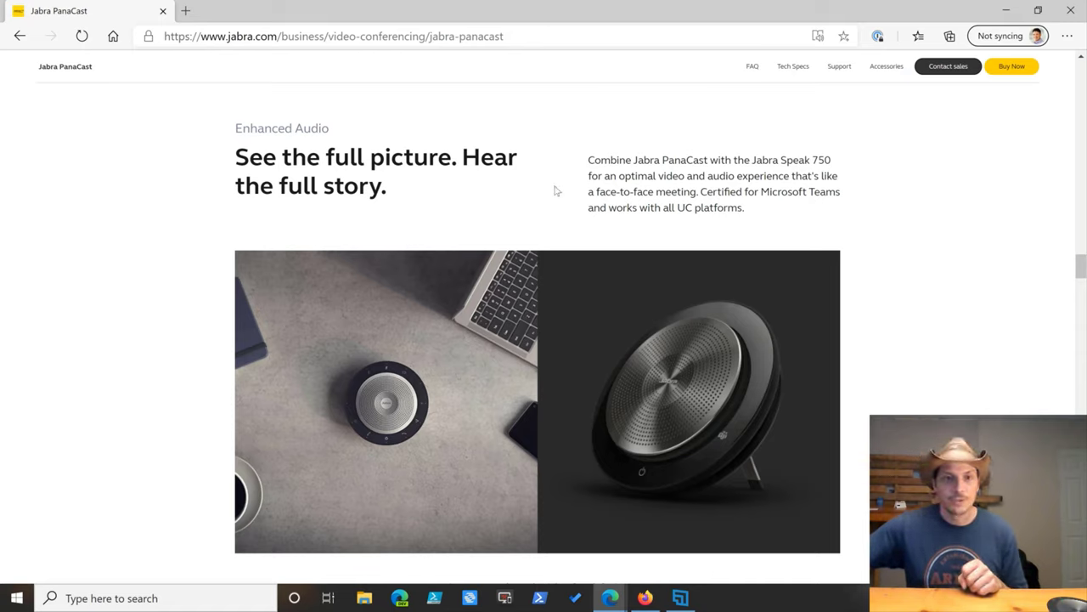
{"action": "scroll", "coordinate": [523, 255], "scroll_direction": "down", "scroll_amount": 5}
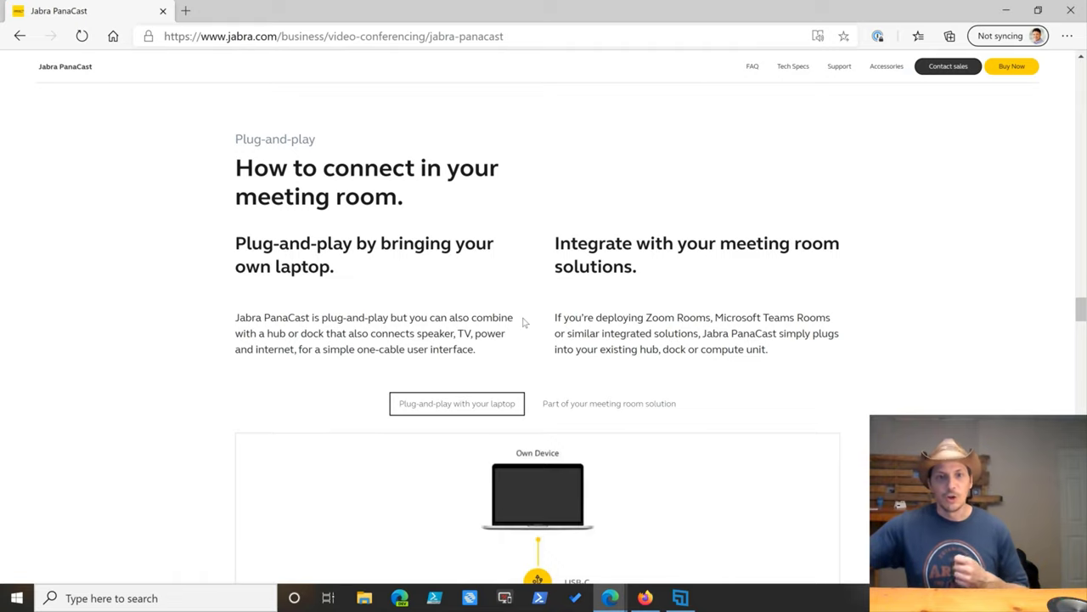
Show the 'Part of your meeting room solution' connection diagram, then scroll to the Jabra Vision card
{"action": "scroll", "coordinate": [525, 321], "scroll_direction": "down", "scroll_amount": 2}
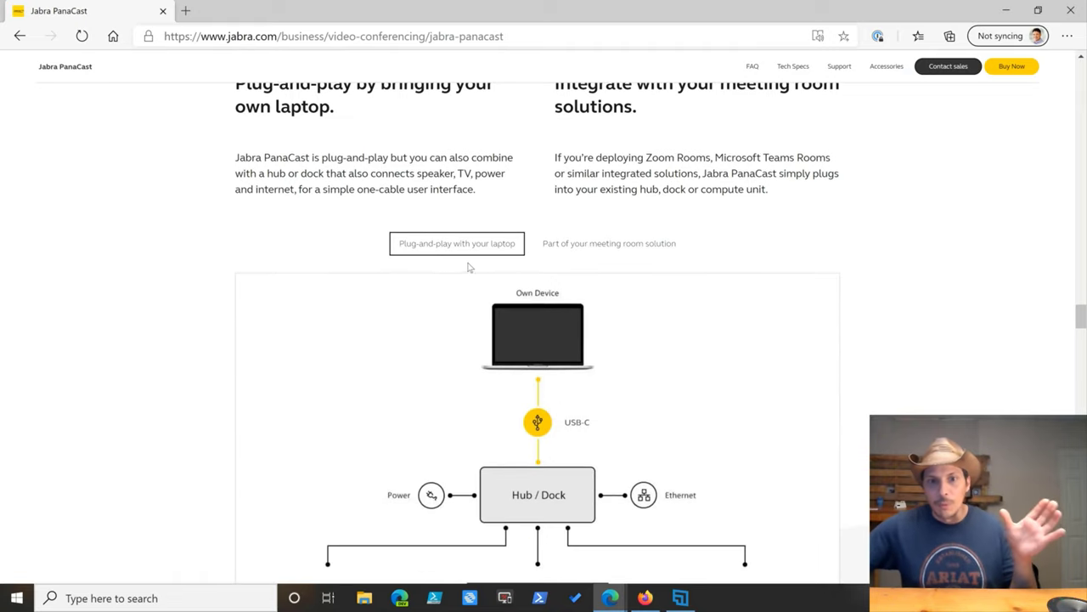
{"action": "scroll", "coordinate": [509, 281], "scroll_direction": "down", "scroll_amount": 1}
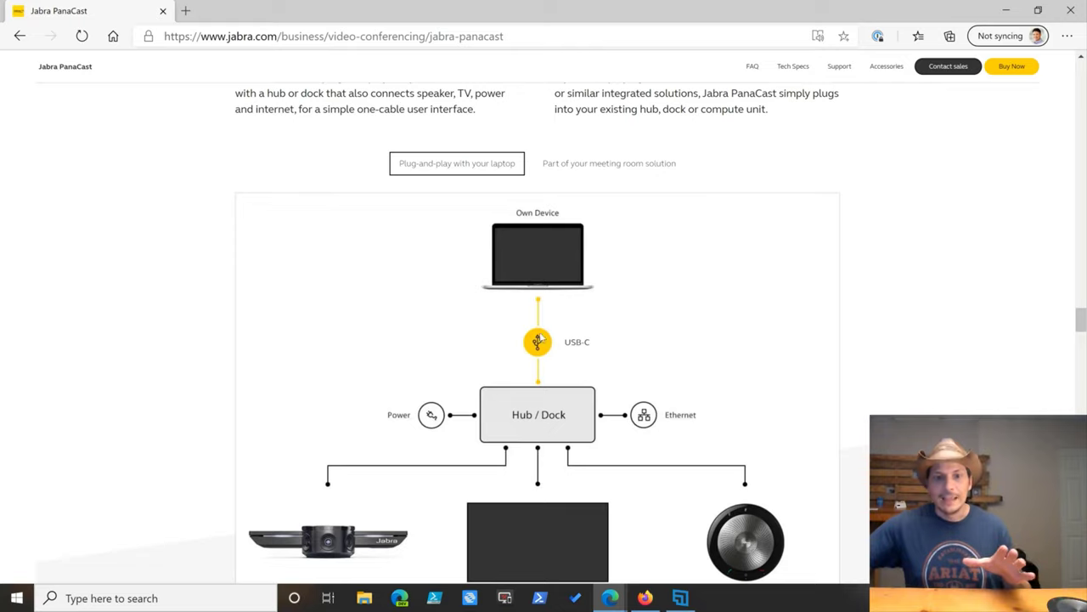
{"action": "scroll", "coordinate": [546, 272], "scroll_direction": "down", "scroll_amount": 2}
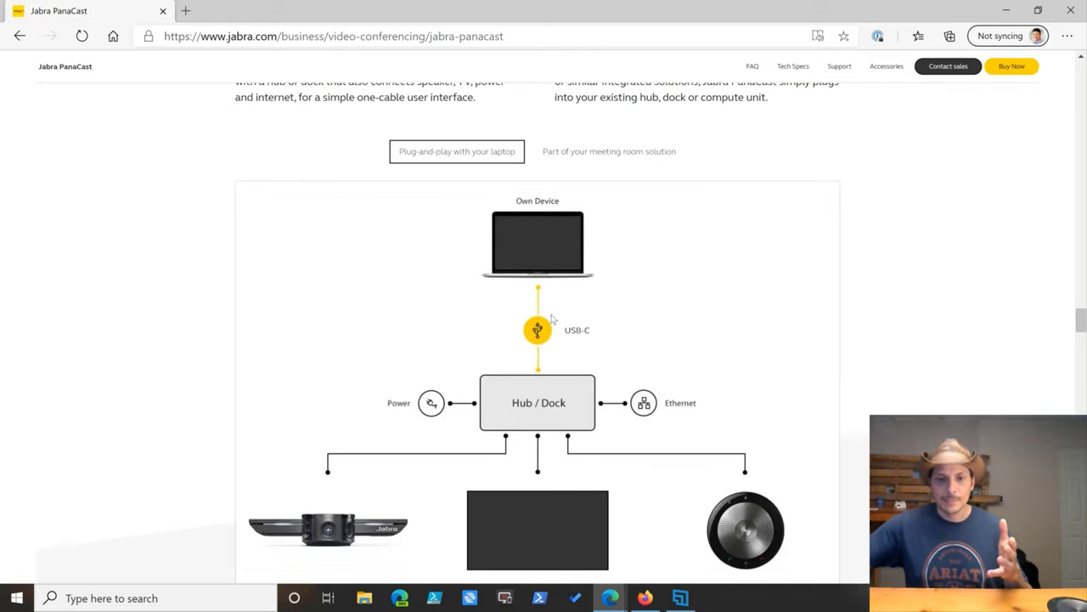
{"action": "scroll", "coordinate": [600, 246], "scroll_direction": "up", "scroll_amount": 1}
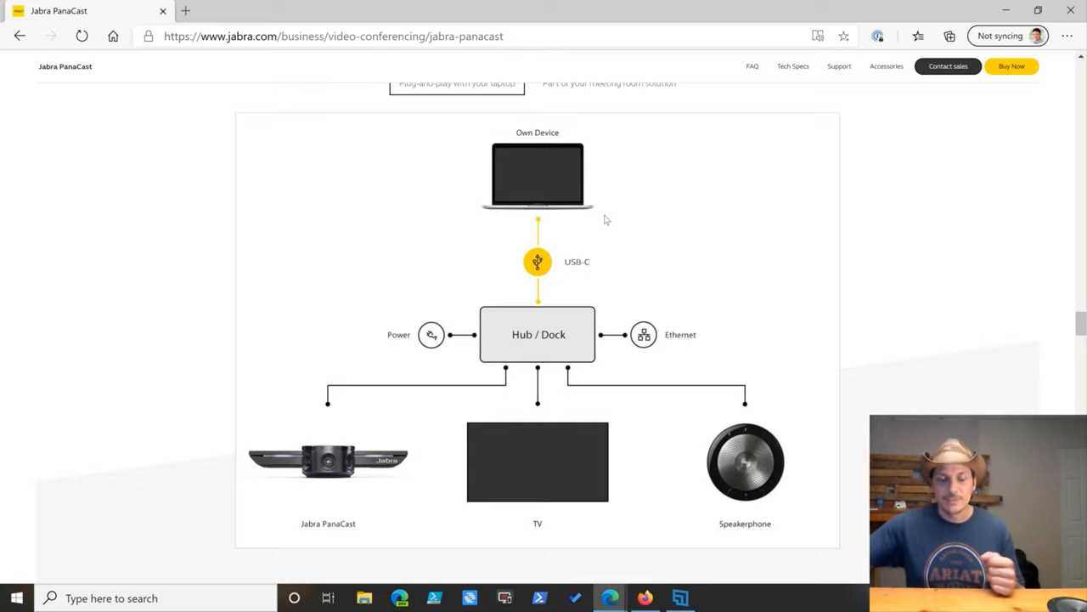
{"action": "scroll", "coordinate": [607, 220], "scroll_direction": "up", "scroll_amount": 1}
{"action": "scroll", "coordinate": [606, 220], "scroll_direction": "up", "scroll_amount": 1}
{"action": "left_click", "coordinate": [612, 163]}
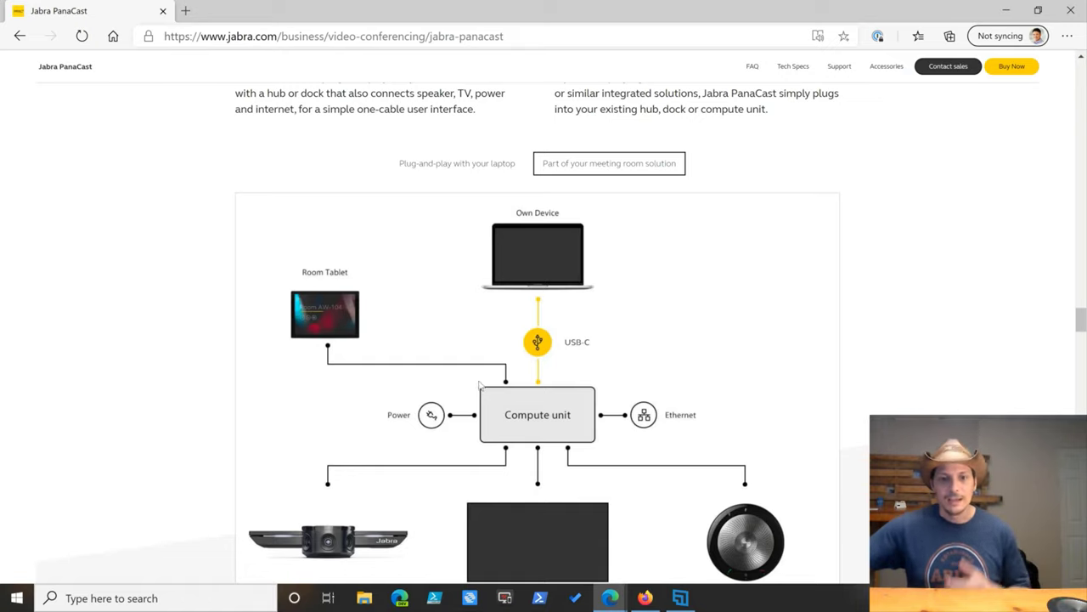
{"action": "scroll", "coordinate": [480, 386], "scroll_direction": "down", "scroll_amount": 1}
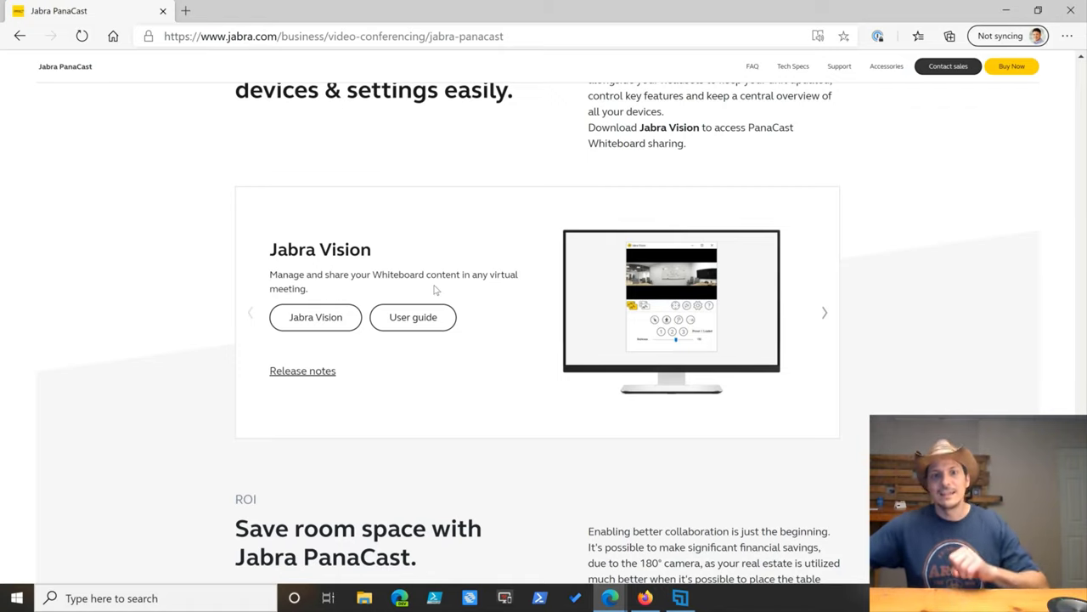
Scroll to the ROI calculator showing 4.00 m² floor space and 352 rent saved
{"action": "scroll", "coordinate": [343, 297], "scroll_direction": "down", "scroll_amount": 5}
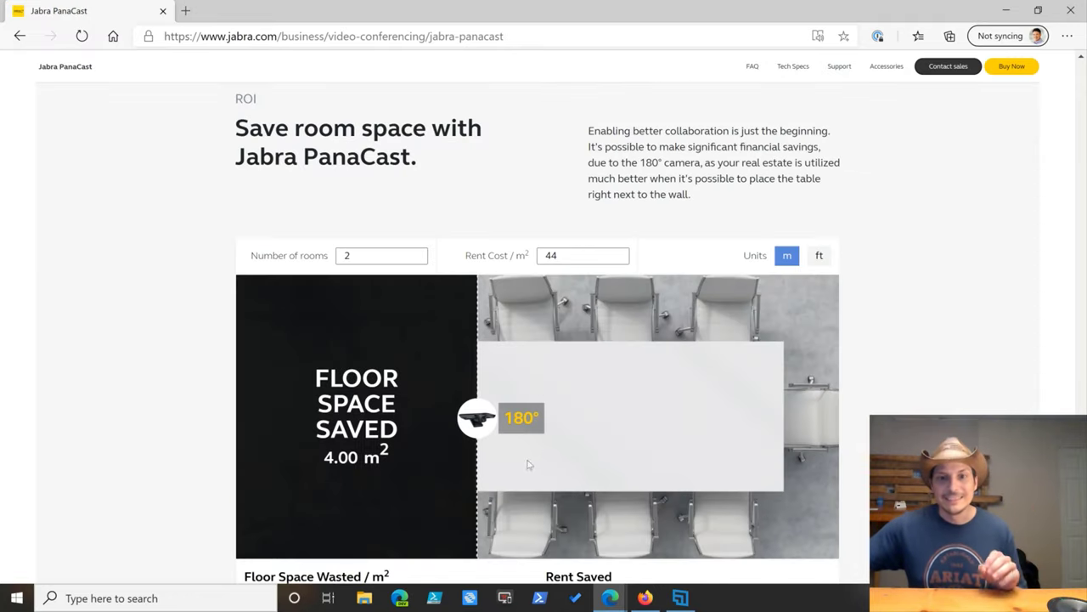
{"action": "scroll", "coordinate": [513, 448], "scroll_direction": "down", "scroll_amount": 1}
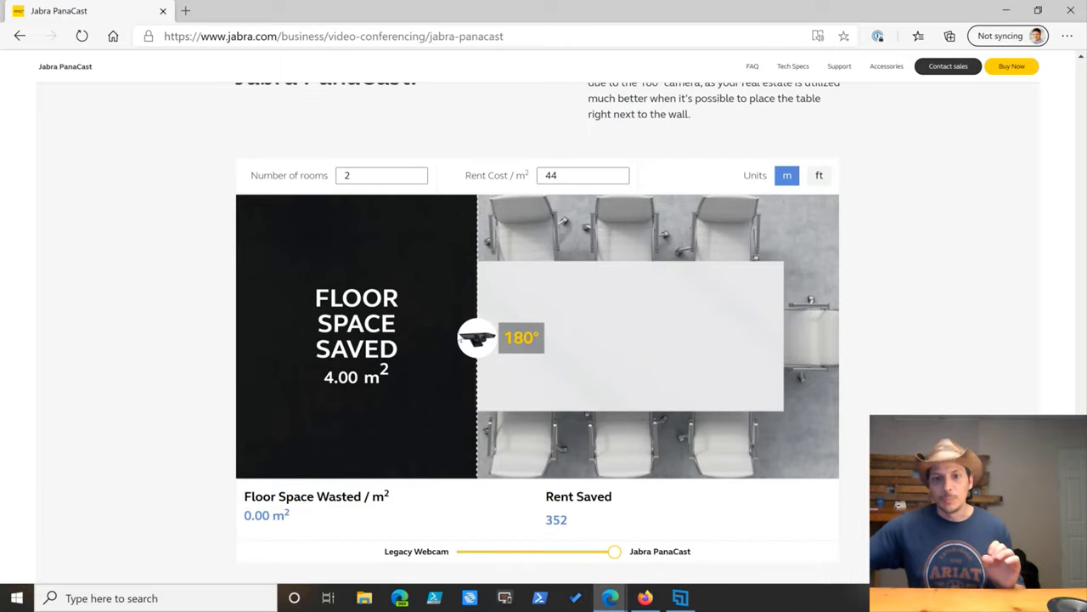